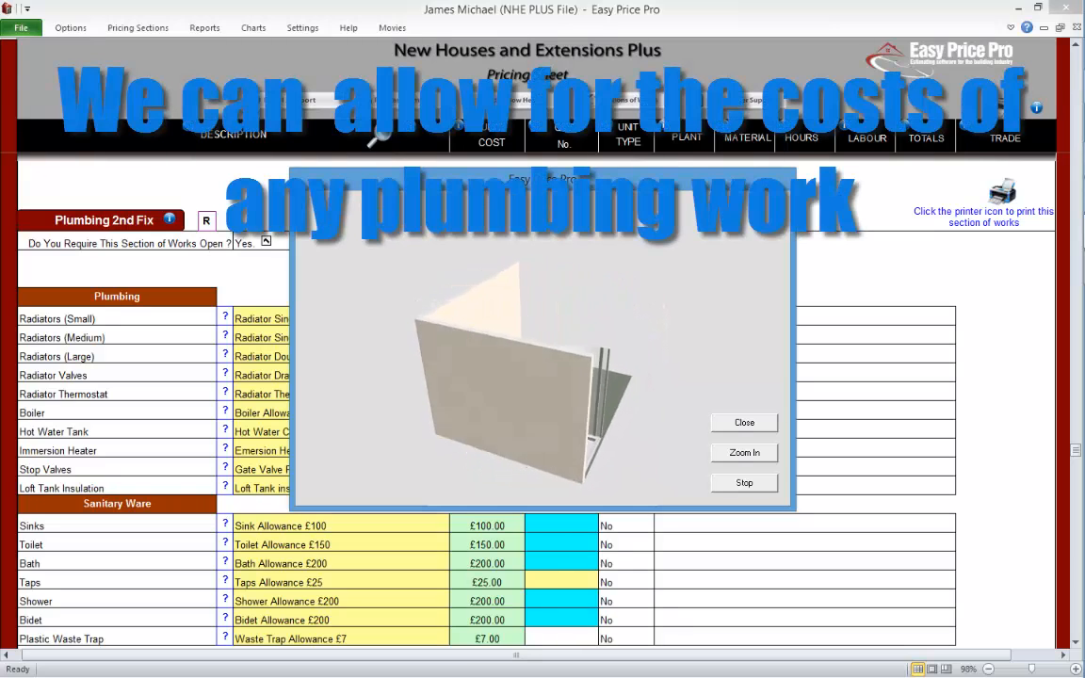
# Close the animation window, and collapse and reopen the Plumbing 2nd Fix section.
pyautogui.click(742, 421)
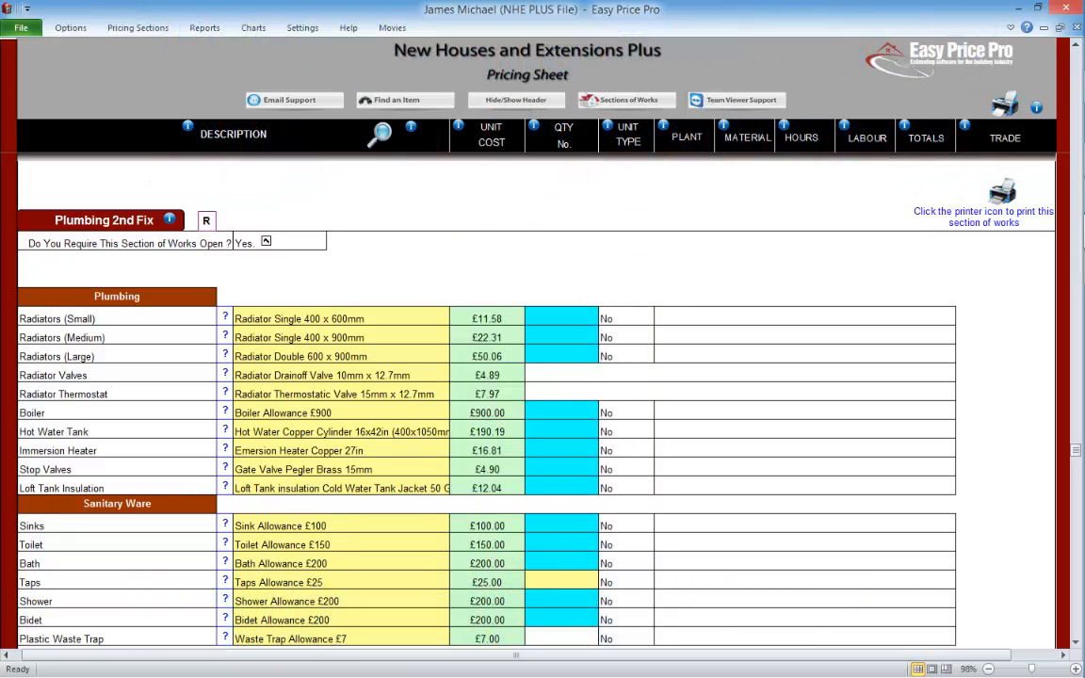
pyautogui.click(265, 241)
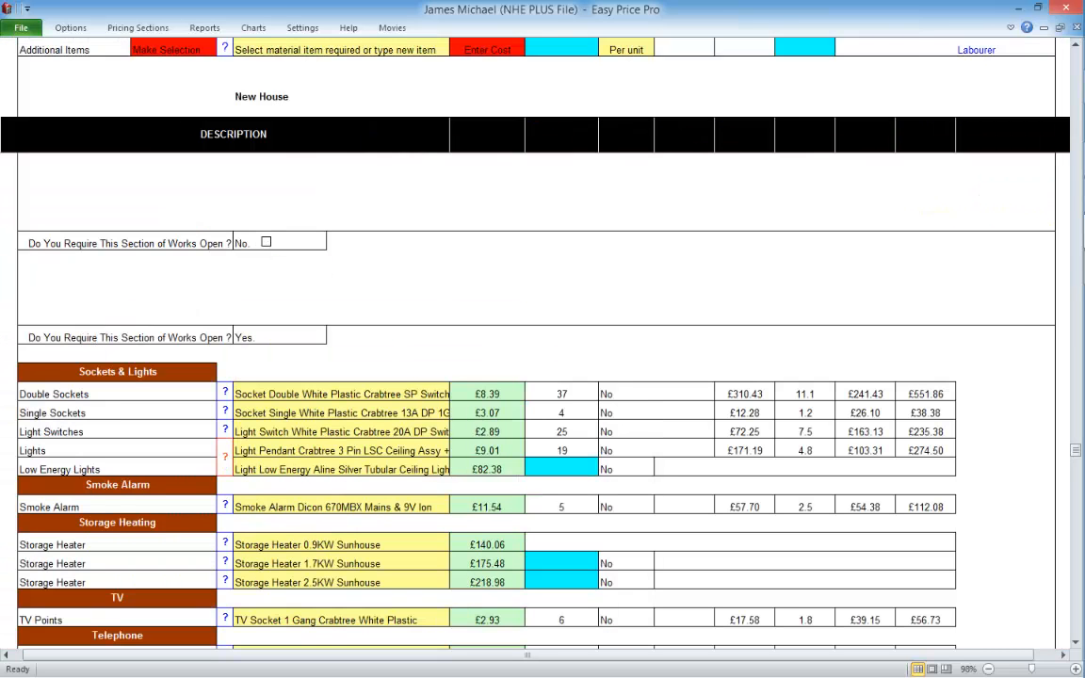
pyautogui.click(265, 241)
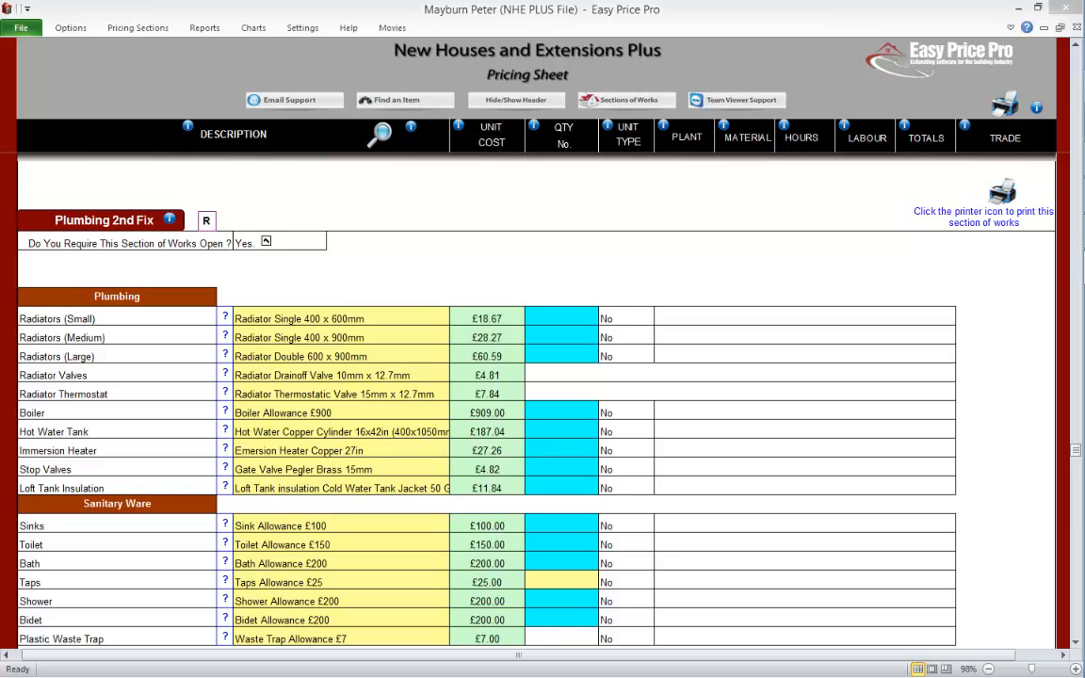
# Mark the Plumbing 2nd Fix section as a P.C. Sum.
pyautogui.click(1075, 642)
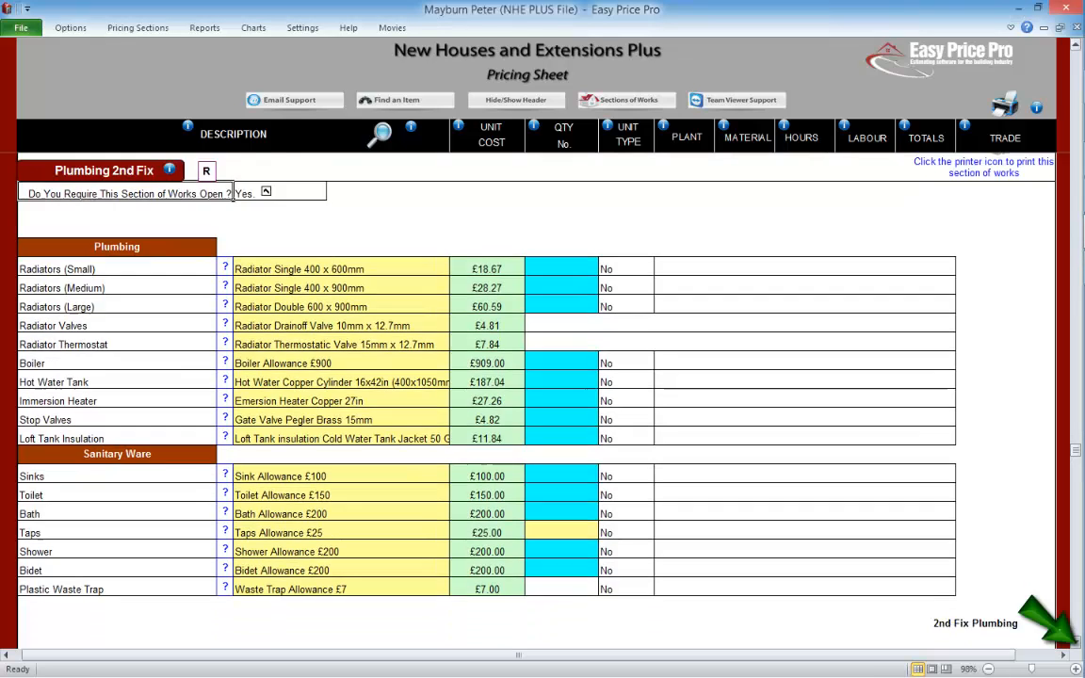
pyautogui.click(1075, 642)
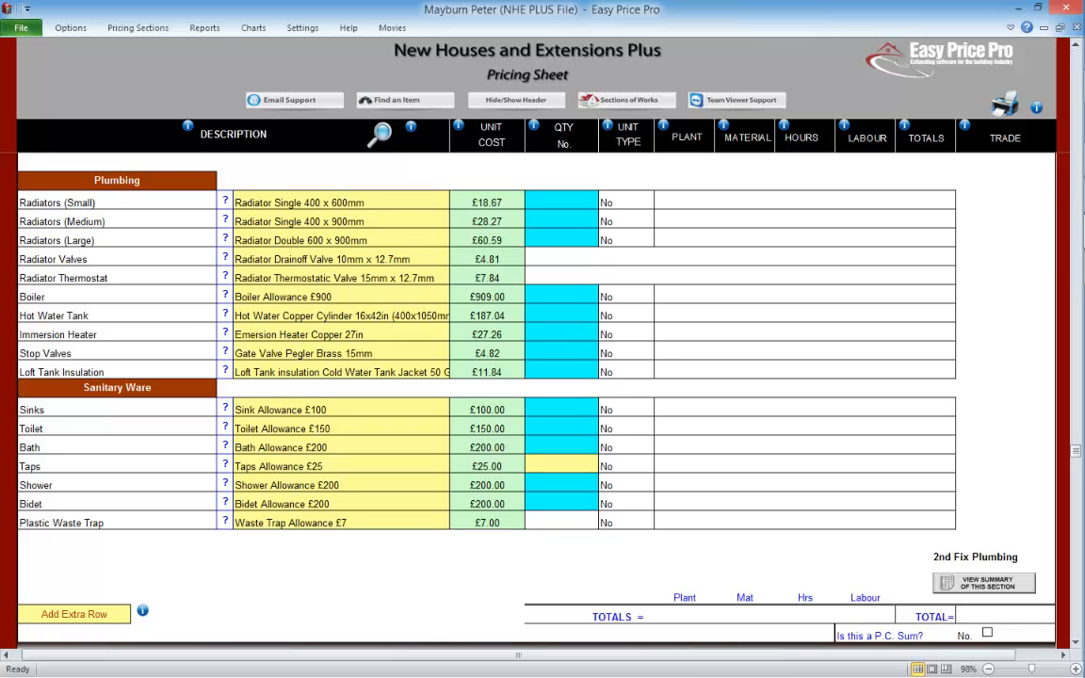
pyautogui.click(987, 632)
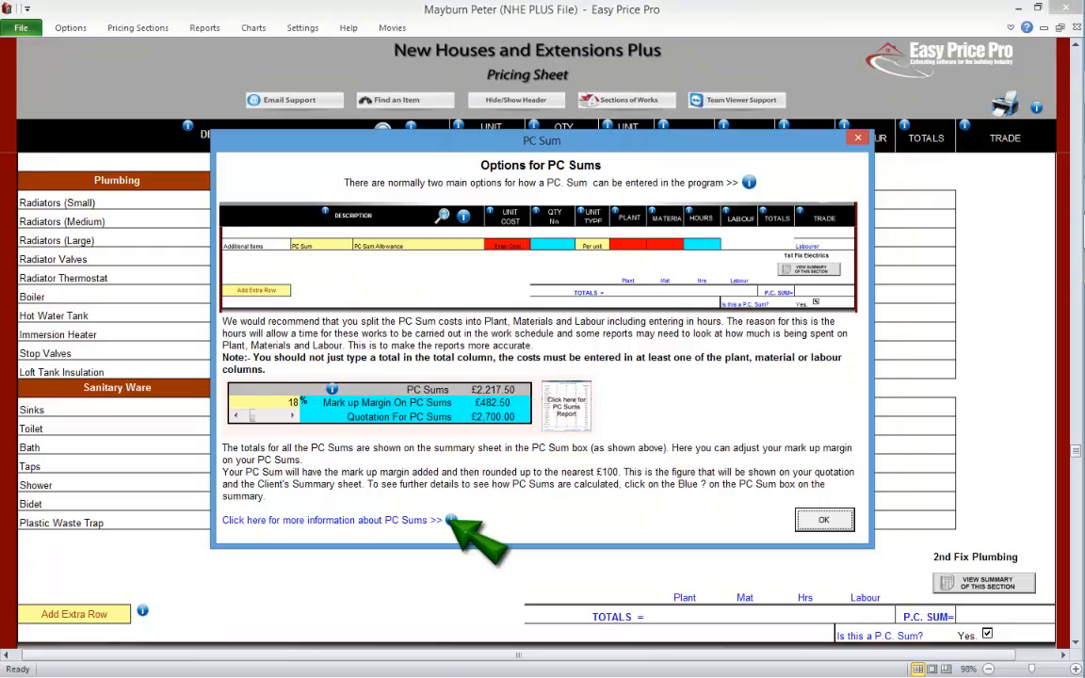
# Read the PC Sums guide through to its last page, and close it along with the PC Sum options message.
pyautogui.click(436, 518)
pyautogui.scroll(-20, 416, 368)
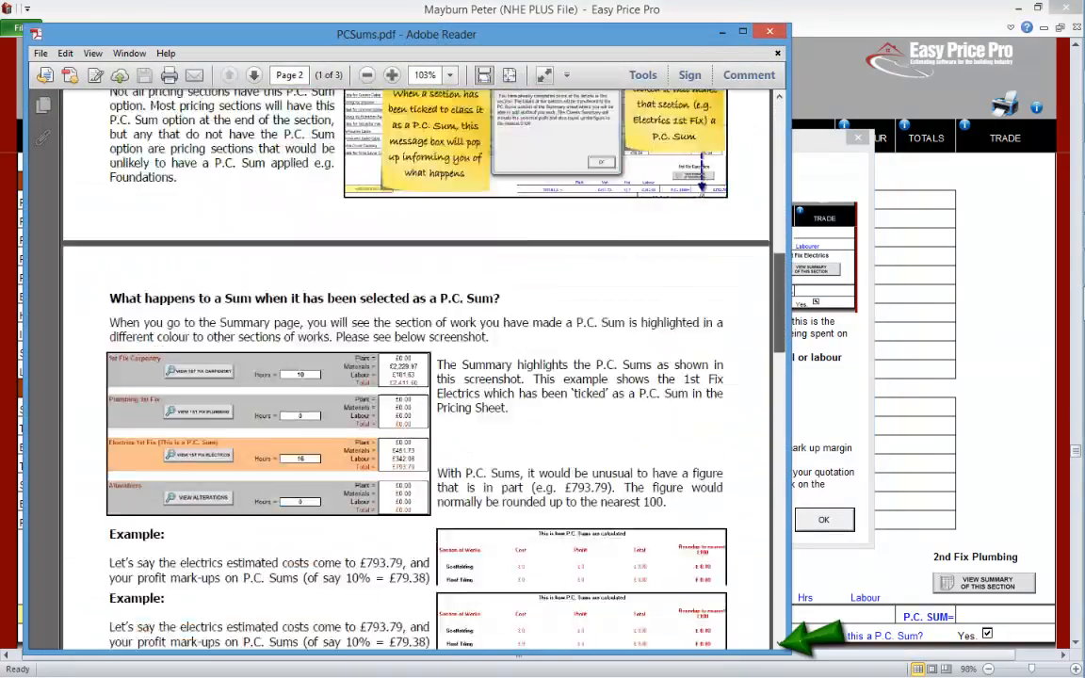
pyautogui.scroll(-5, 780, 645)
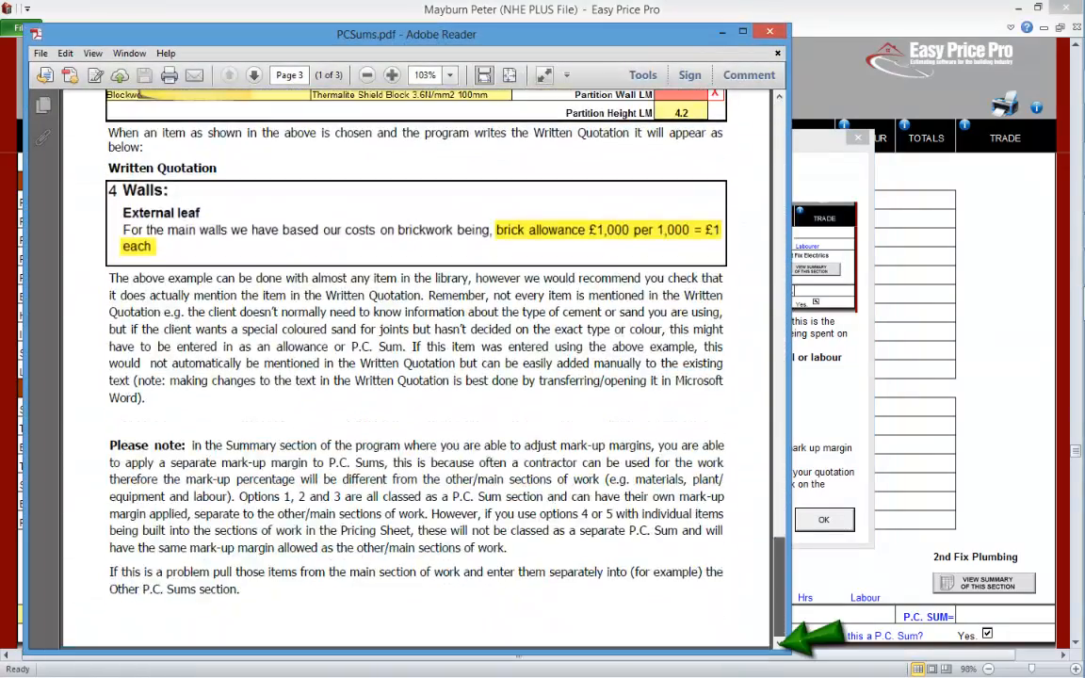
pyautogui.click(770, 31)
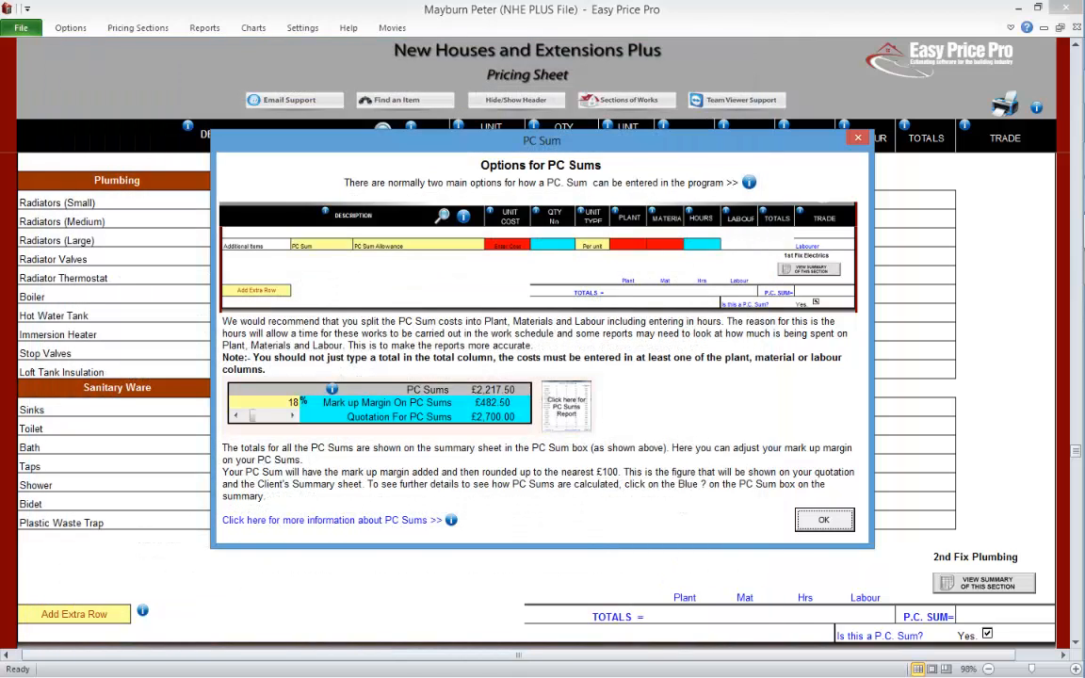
pyautogui.click(824, 519)
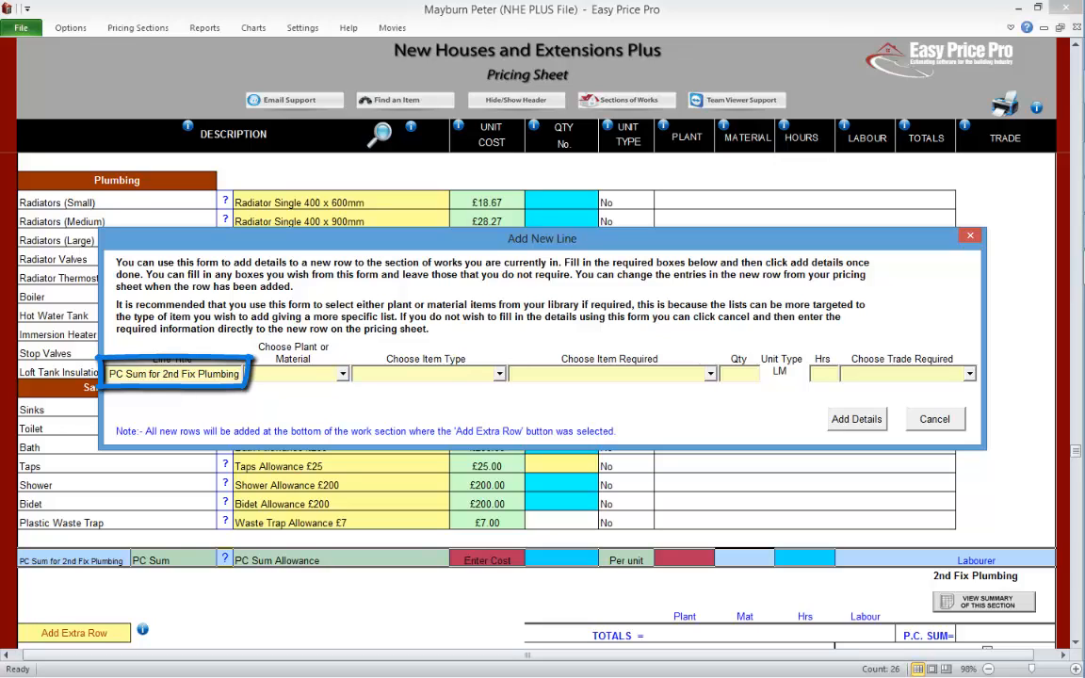
# Add the PC Sum for 2nd Fix Plumbing line as Materials with 38 hours and Plumber as the trade.
pyautogui.click(343, 374)
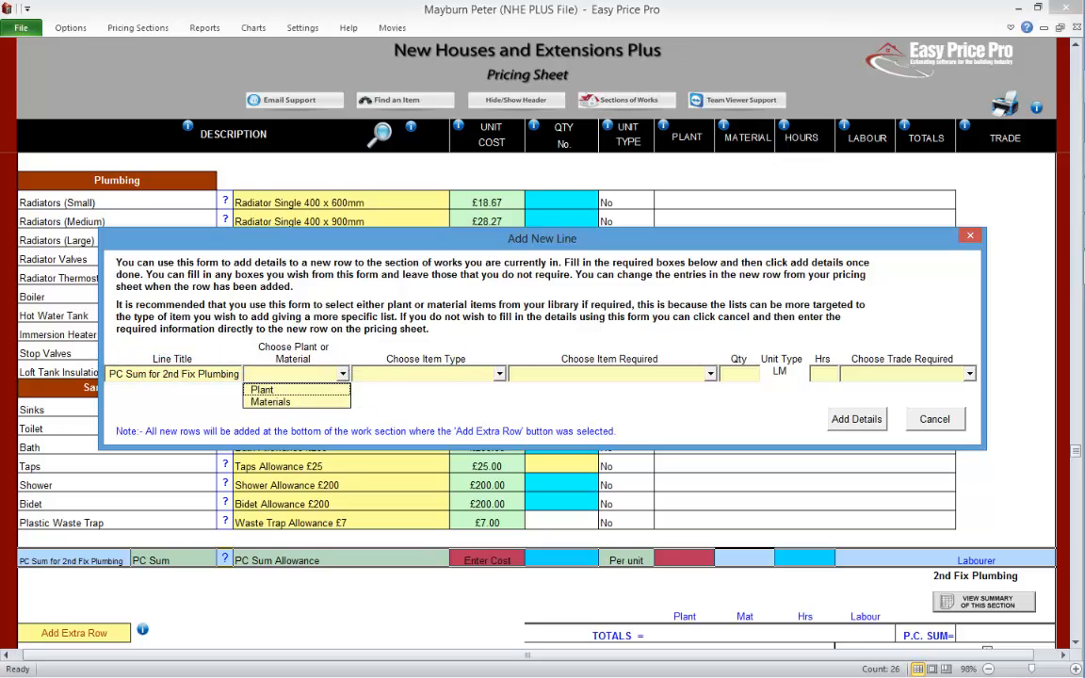
pyautogui.click(311, 402)
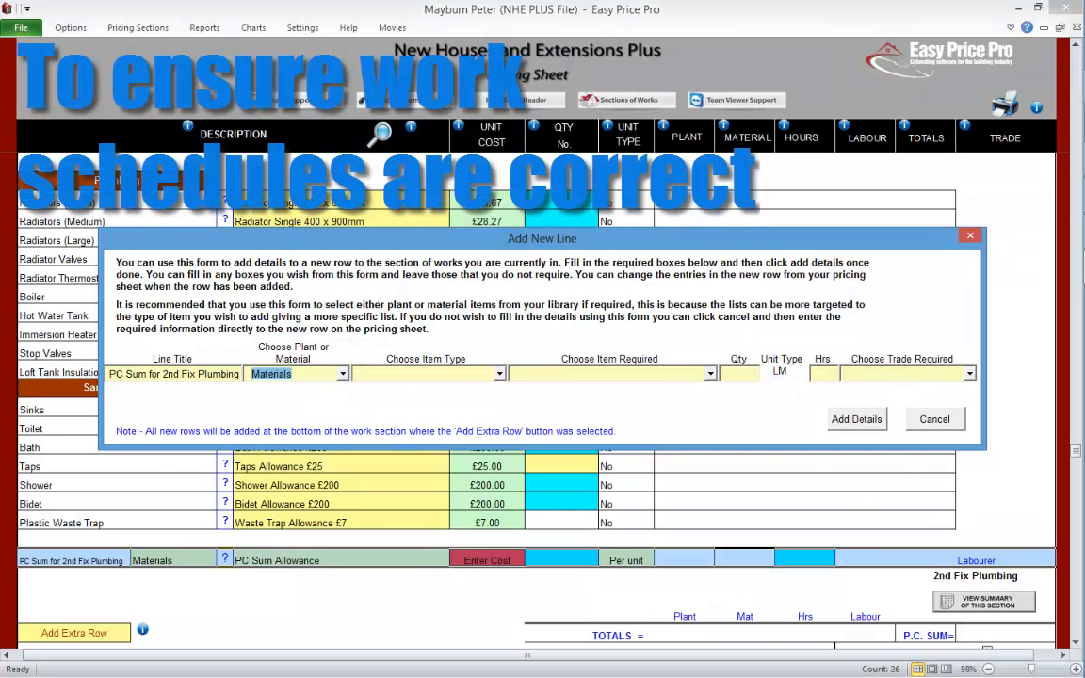
pyautogui.click(821, 374)
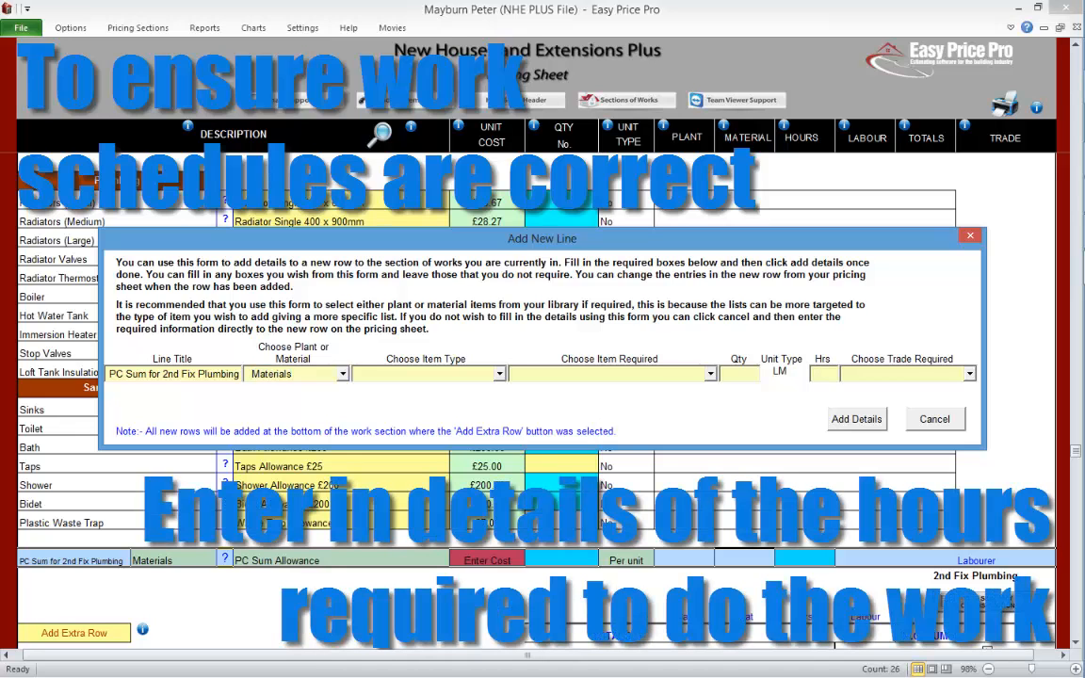
pyautogui.write('38')
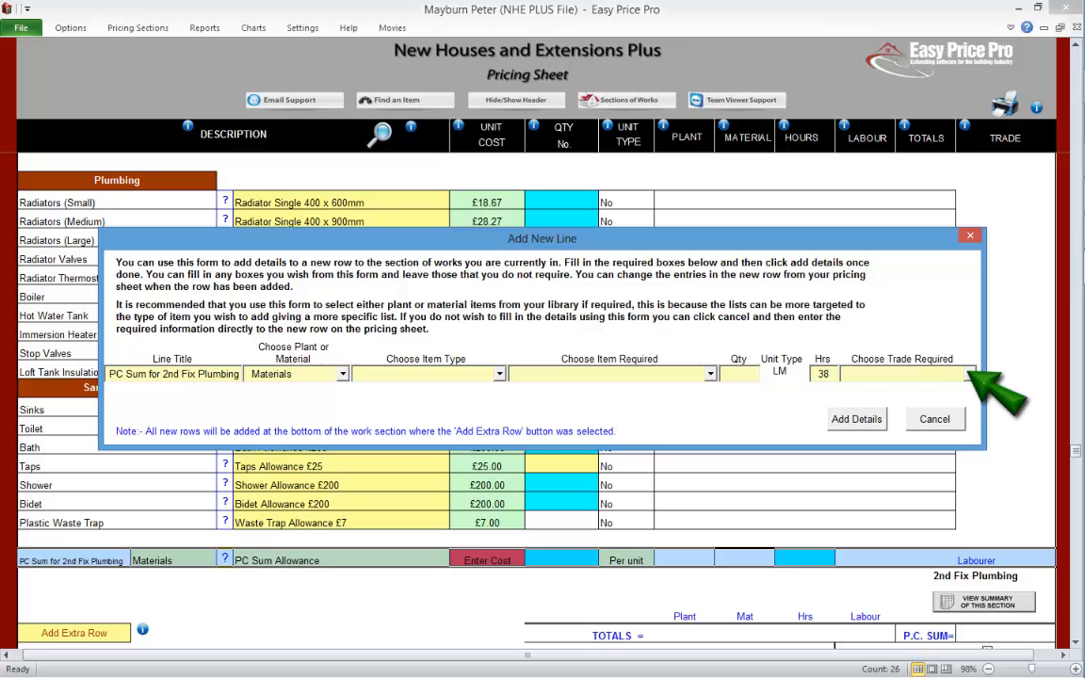
pyautogui.click(970, 374)
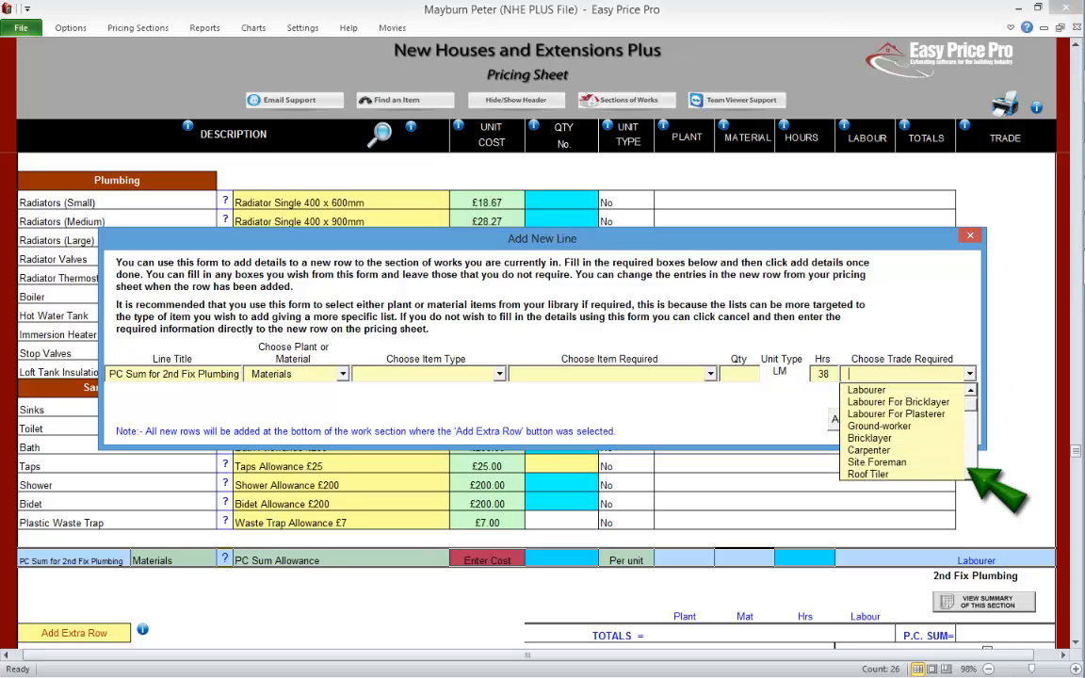
pyautogui.scroll(-3, 970, 468)
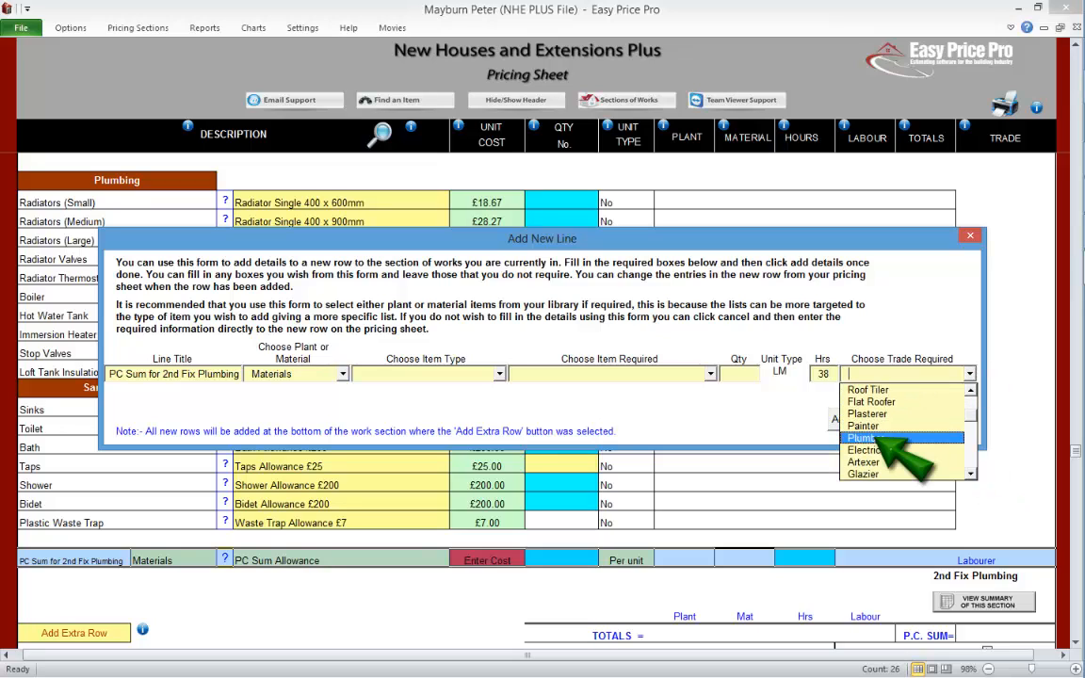
pyautogui.click(861, 438)
pyautogui.click(856, 419)
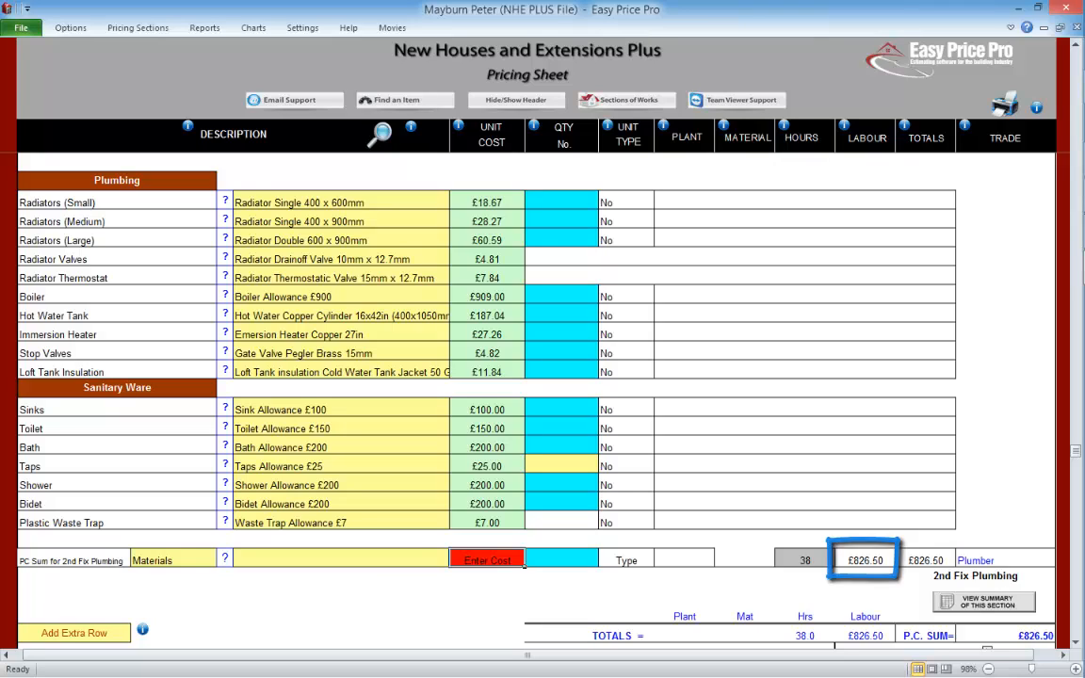
# Set the PC Sum row's unit cost to 3700, its quantity to 1 and its plant cost to 67.
pyautogui.write('3700')
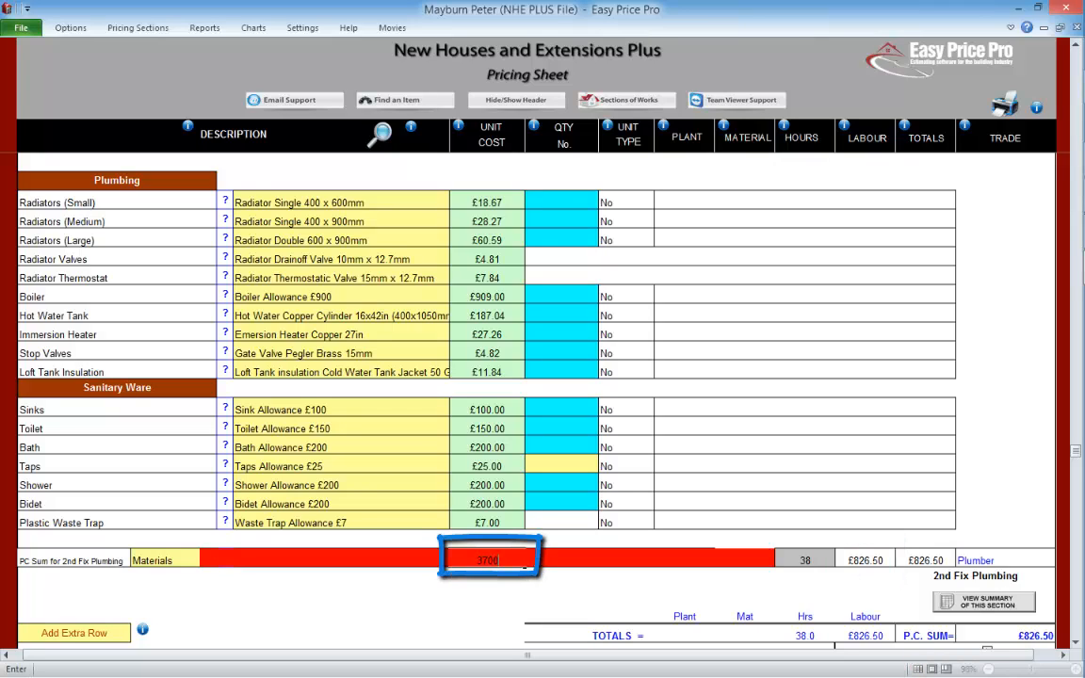
pyautogui.press('Return')
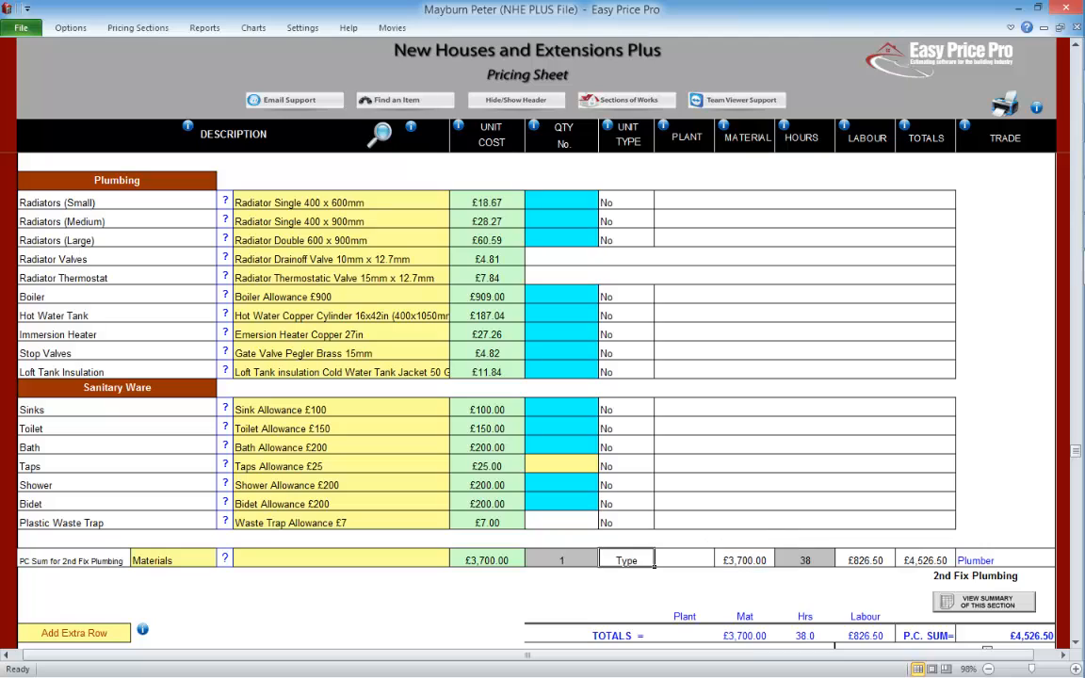
pyautogui.press('Right')
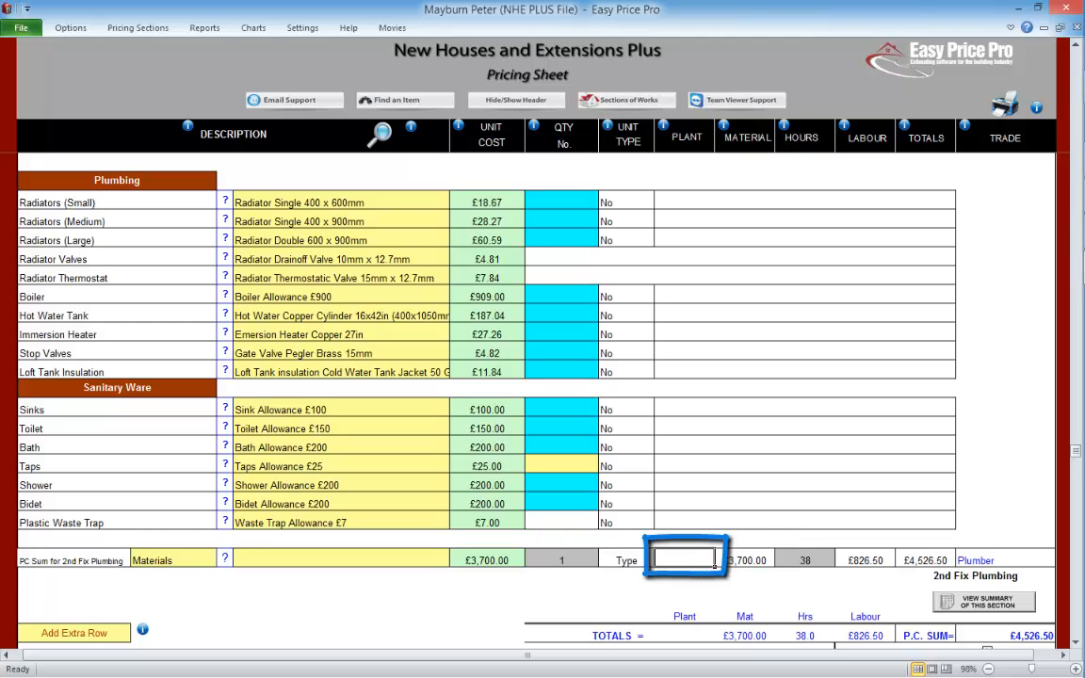
pyautogui.write('67')
pyautogui.press('Right')
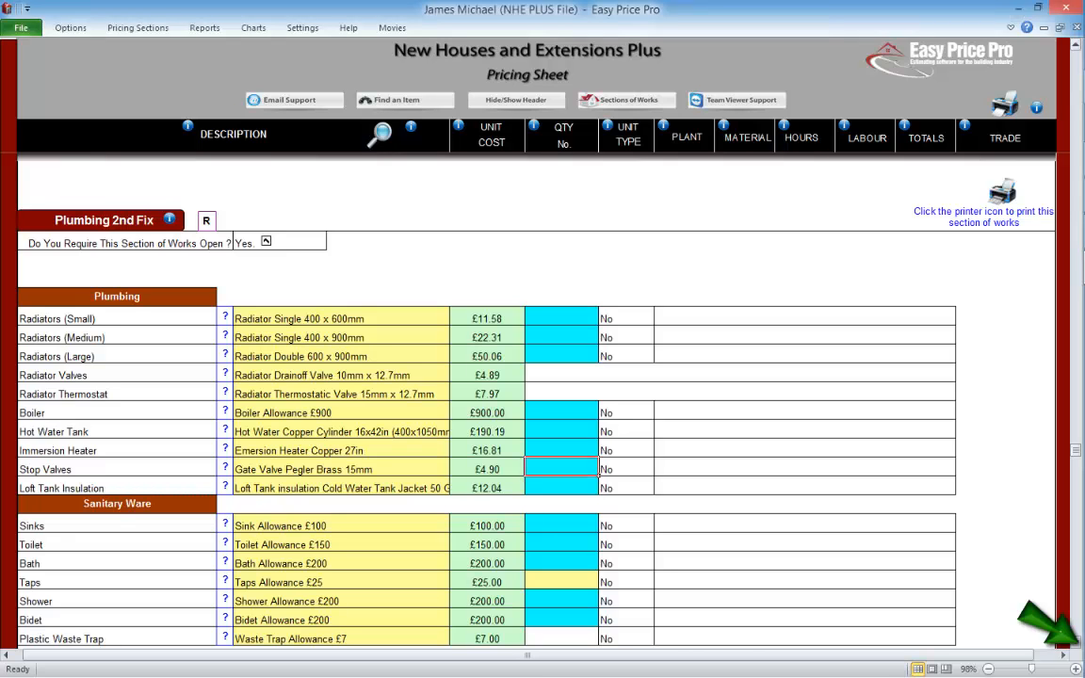
# View the illustration for the small radiators item in the Plumbing 2nd Fix section.
pyautogui.scroll(-2, 599, 395)
pyautogui.scroll(-2, 527, 377)
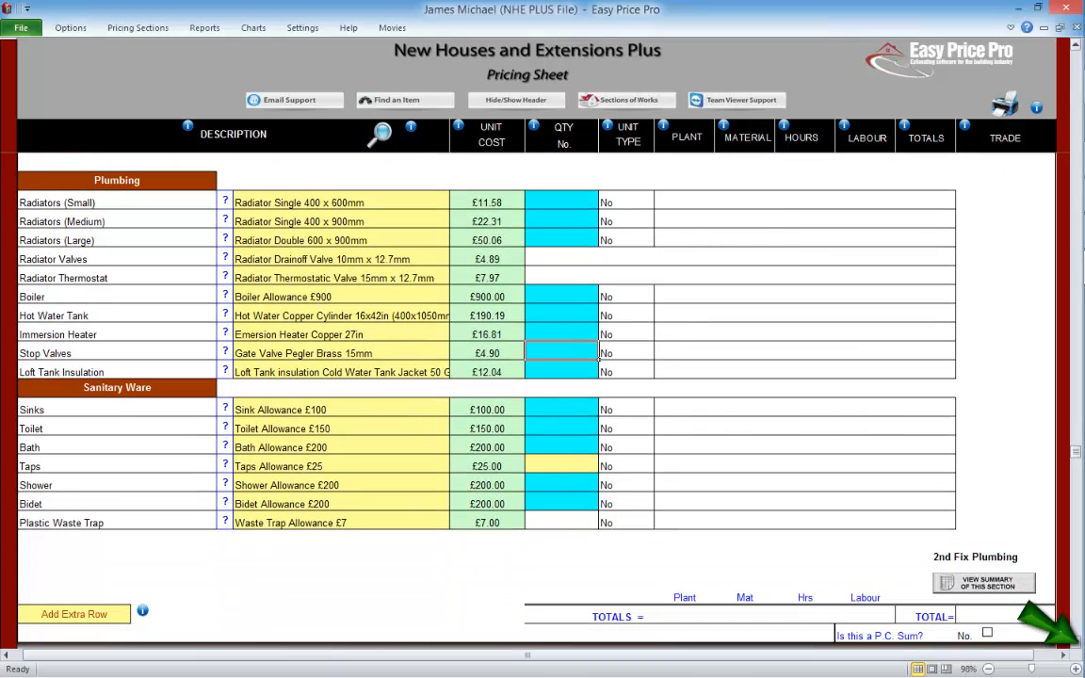
pyautogui.click(561, 182)
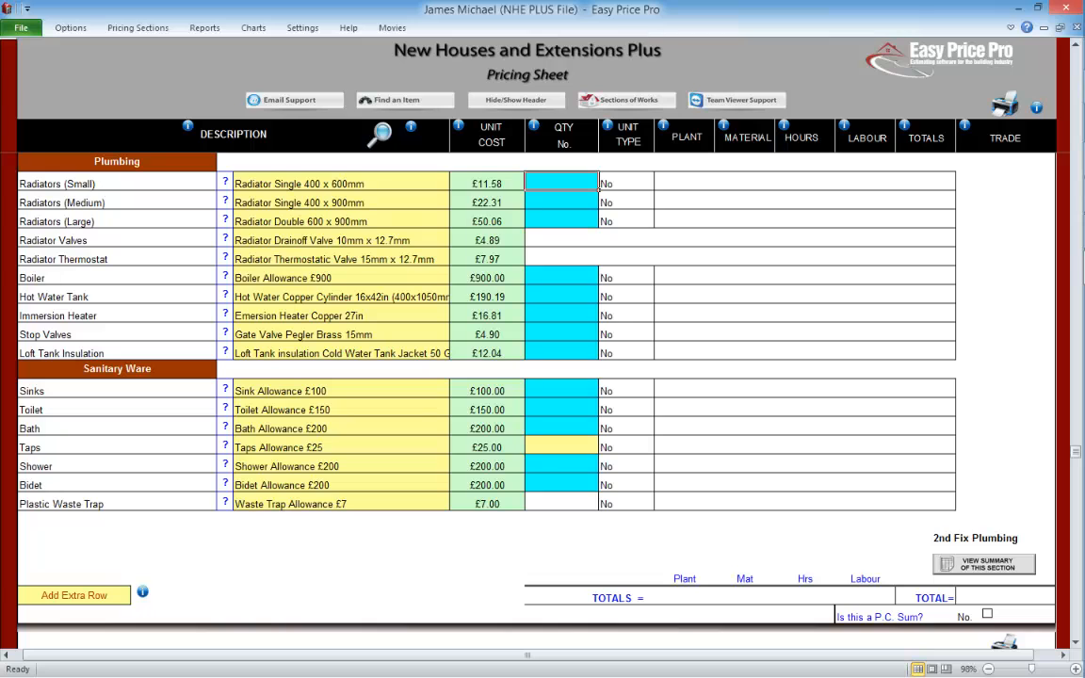
pyautogui.click(225, 180)
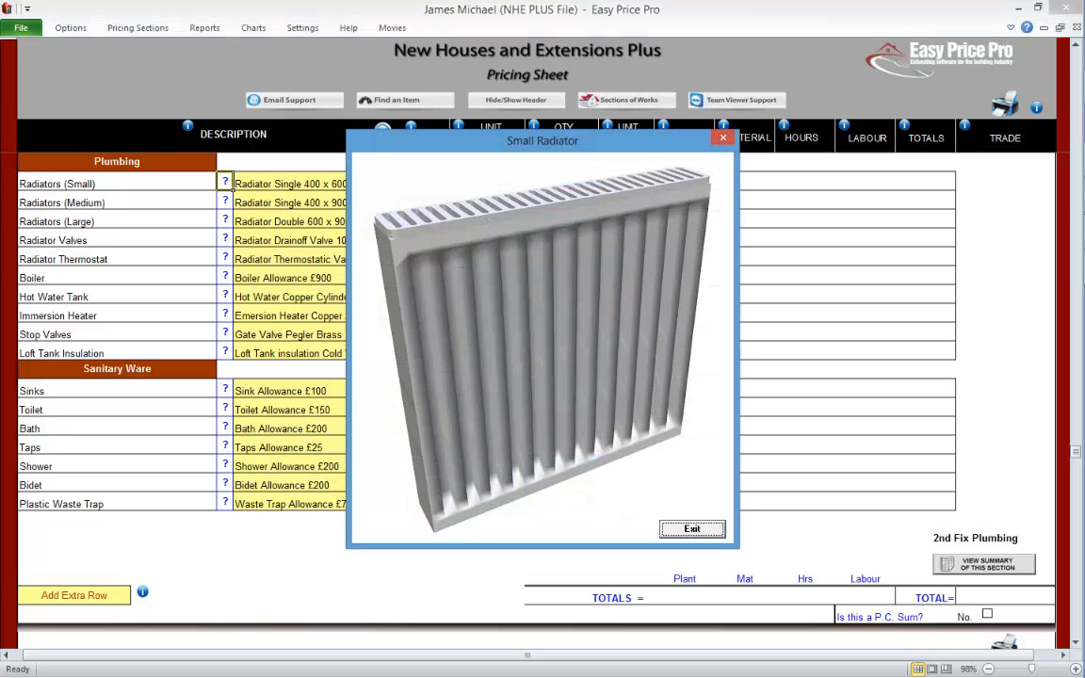
pyautogui.click(692, 526)
# Set the radiator quantities to 3 small, 7 medium and 11 large.
pyautogui.click(561, 182)
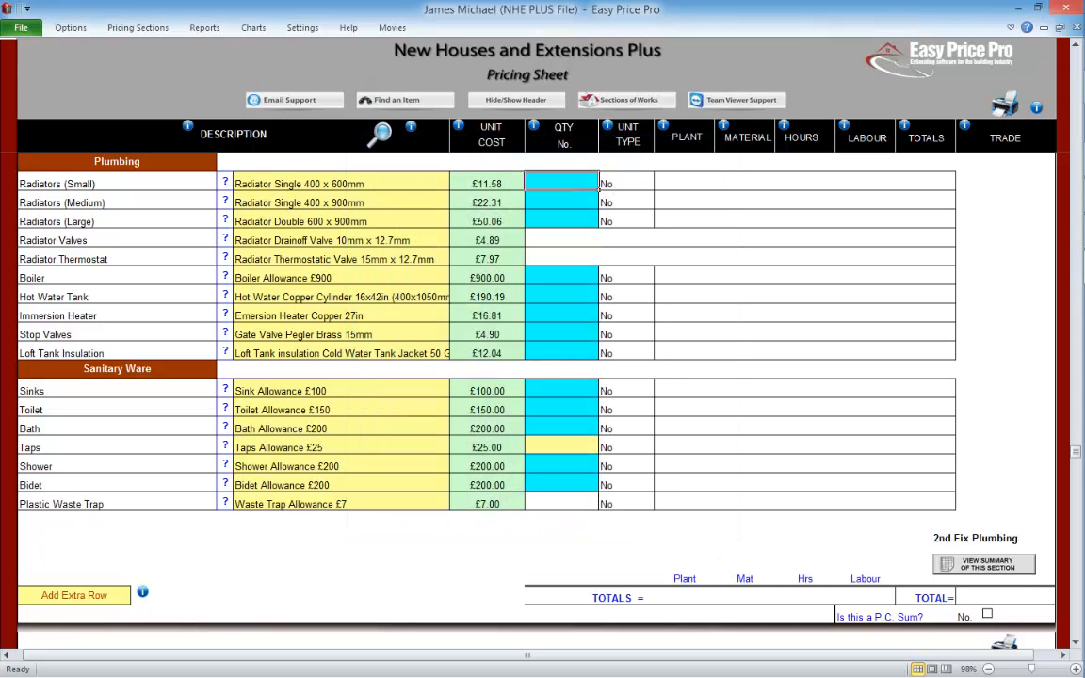
pyautogui.write('3')
pyautogui.press('Return')
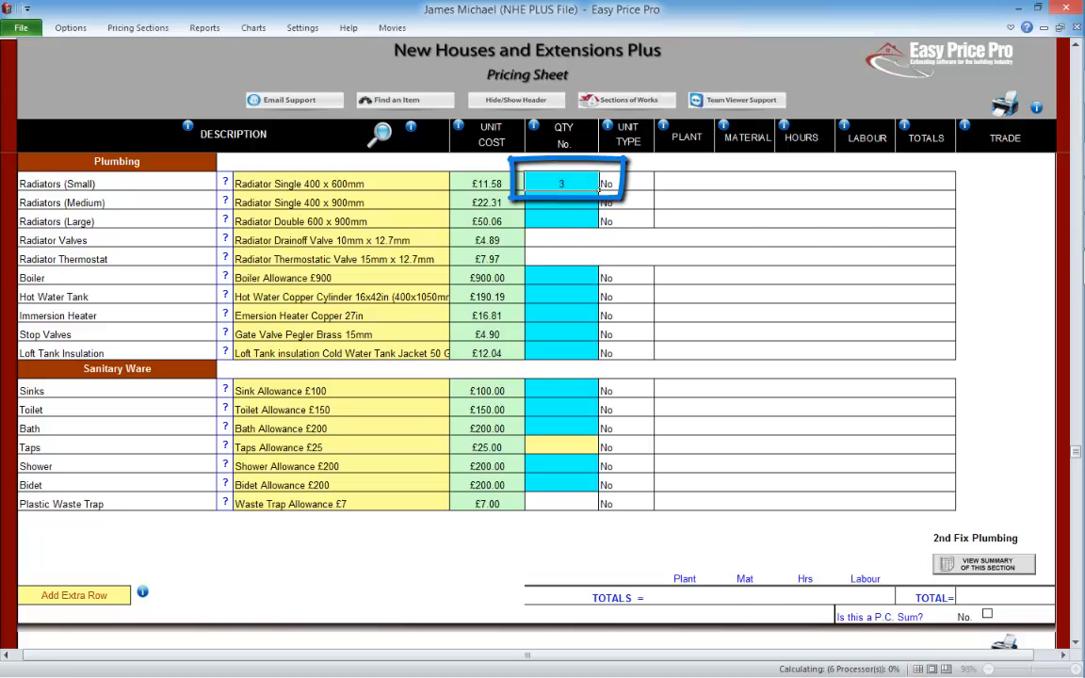
pyautogui.write('7')
pyautogui.press('Return')
pyautogui.write('11')
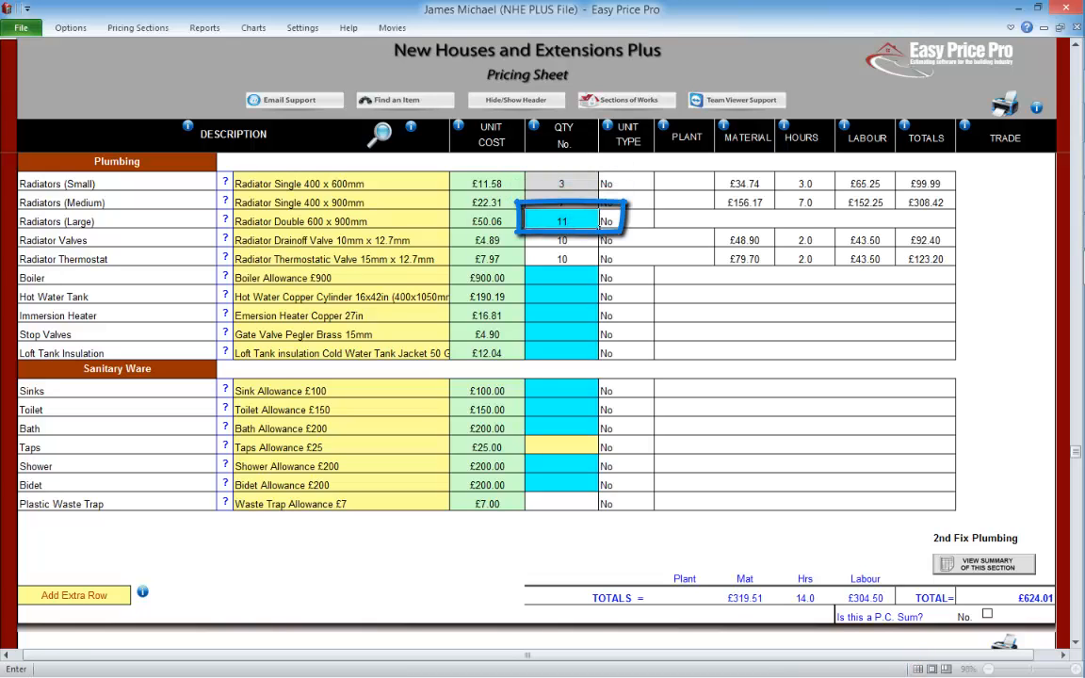
pyautogui.press('Return')
# Look through the alternative radiator sizes for the small radiators row, keeping Radiator Single 400 x 600mm.
pyautogui.click(377, 184)
pyautogui.click(456, 178)
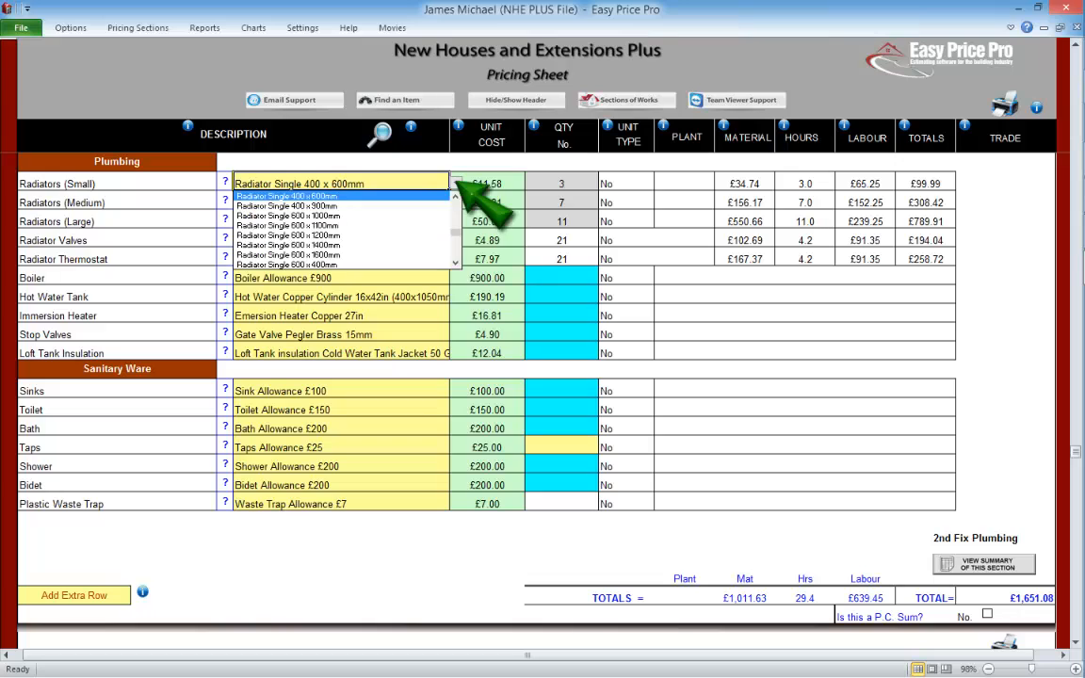
pyautogui.click(456, 178)
pyautogui.press('Tab')
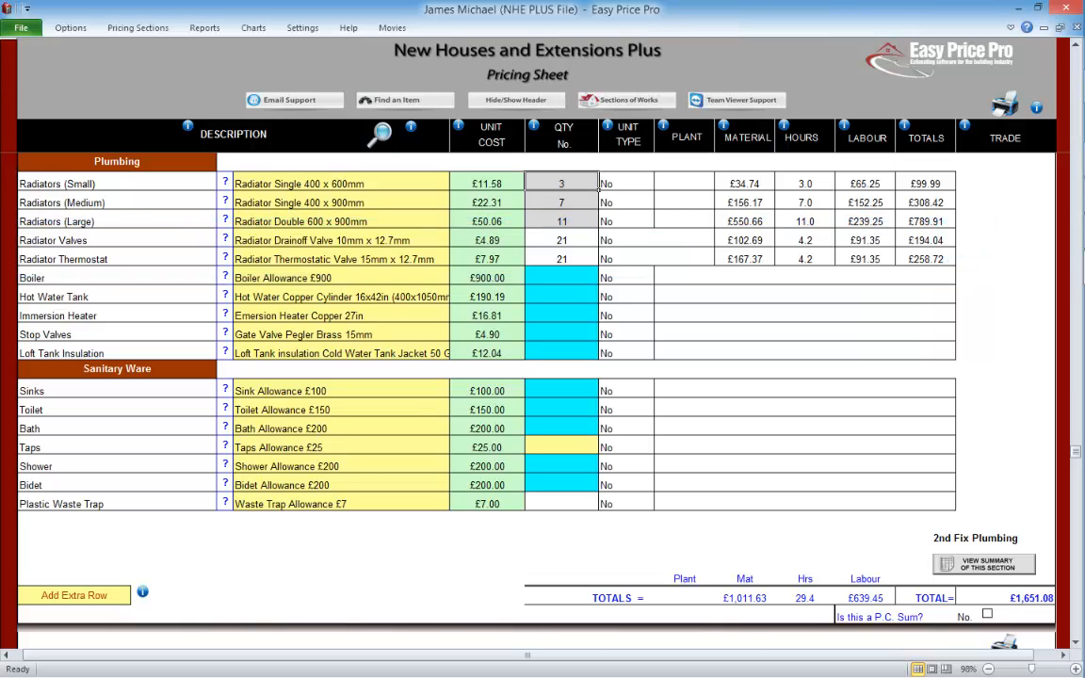
# Set the quantities to 1 boiler, 1 hot water tank, 1 immersion heater and 4 stop valves.
pyautogui.click(597, 279)
pyautogui.write('1')
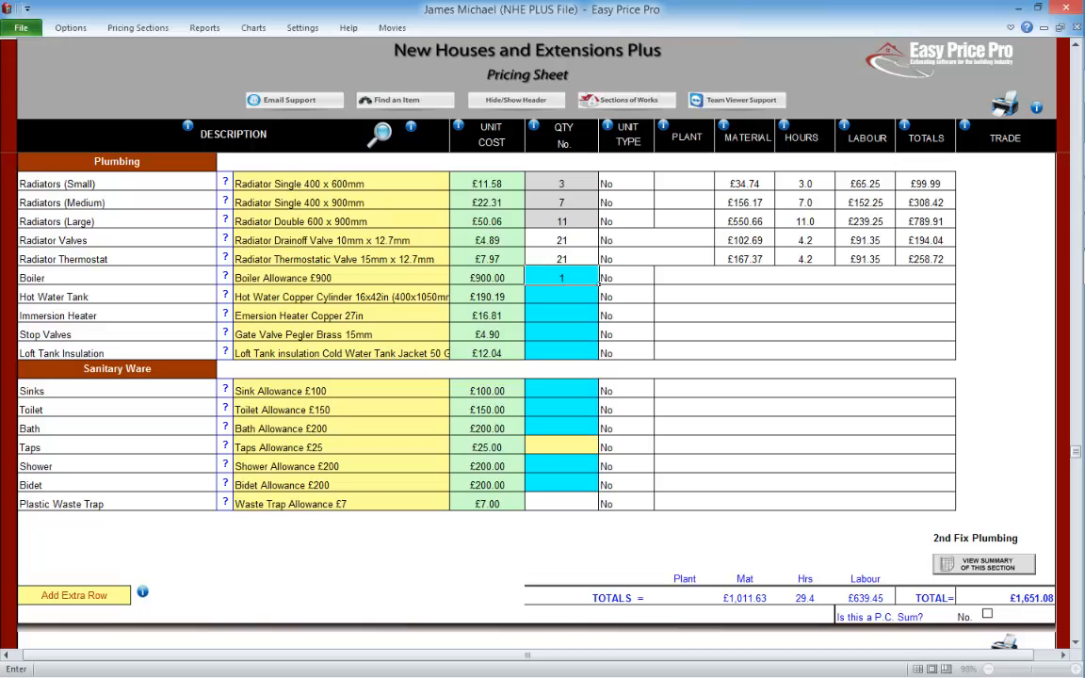
pyautogui.press('Return')
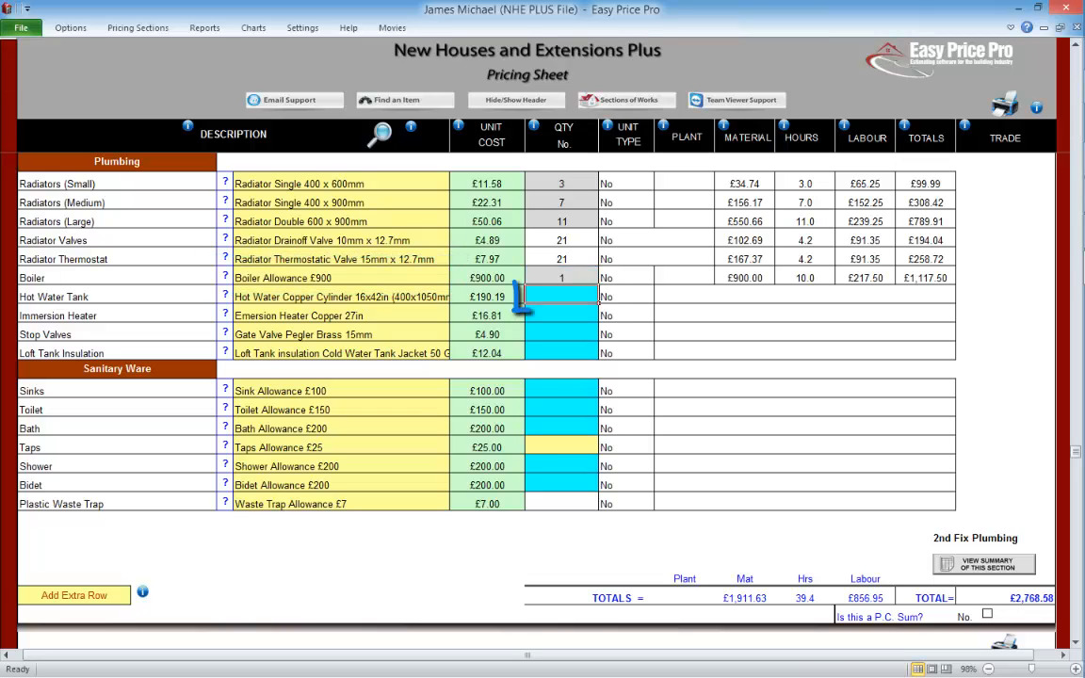
pyautogui.write('1')
pyautogui.press('Return')
pyautogui.write('1')
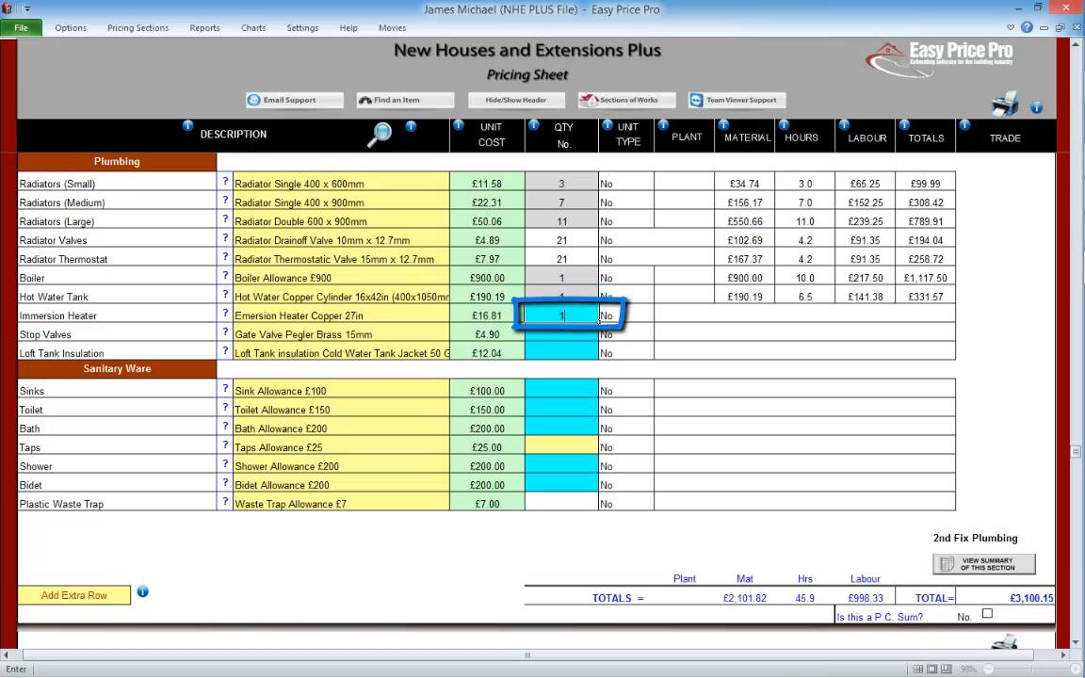
pyautogui.press('Return')
pyautogui.write('4')
pyautogui.press('Return')
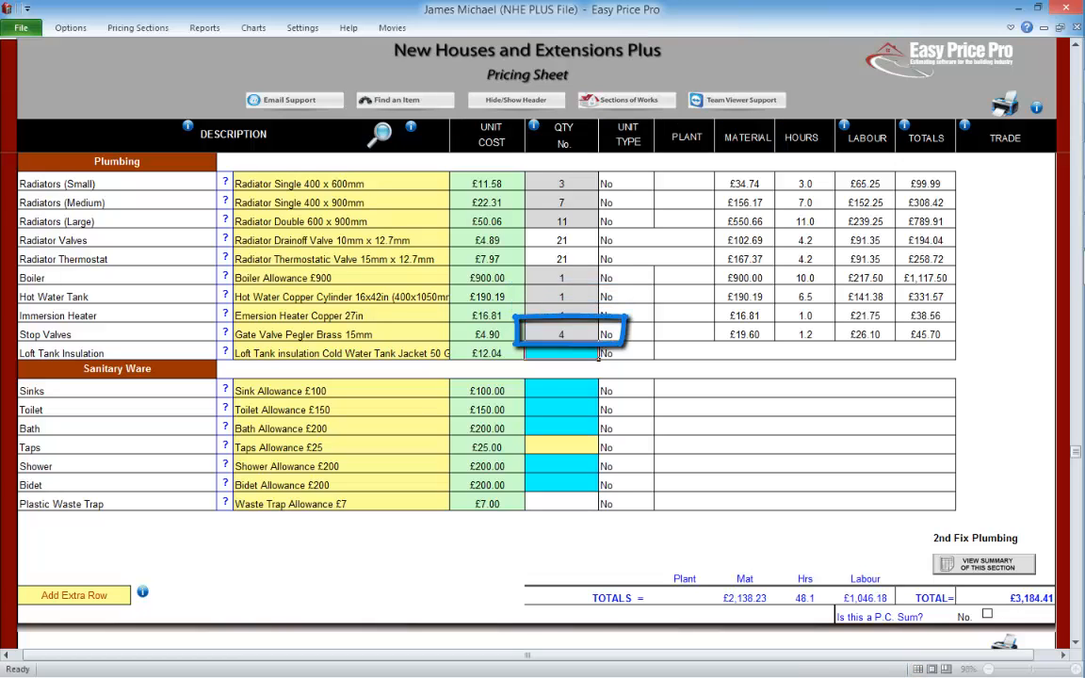
# View the illustration for the loft tank insulation item.
pyautogui.click(225, 350)
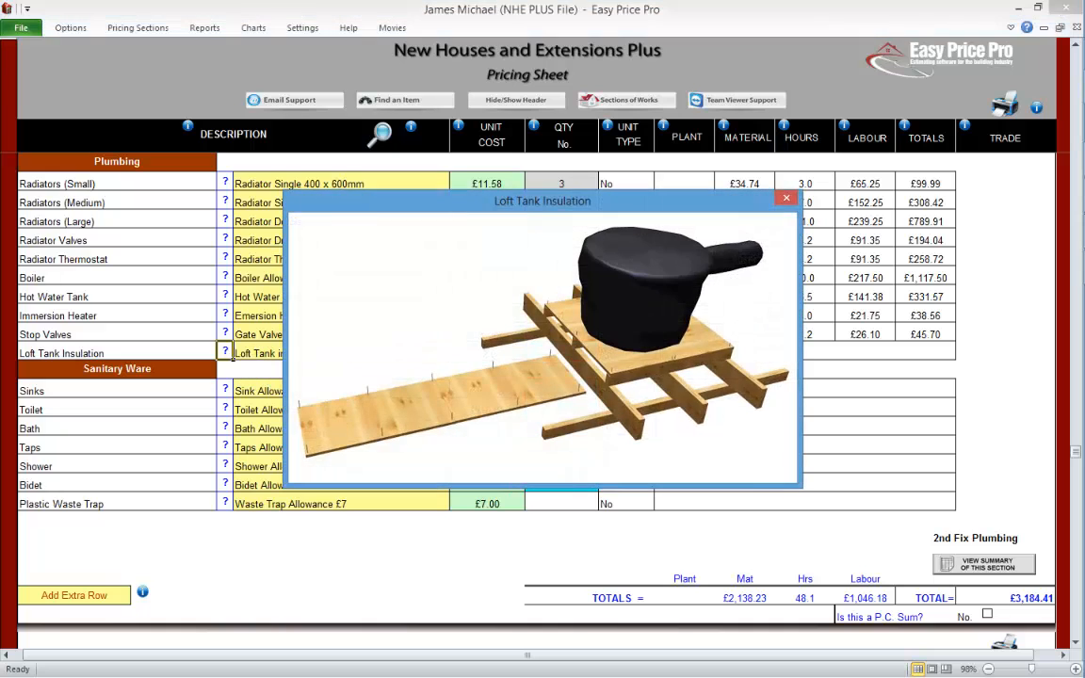
pyautogui.click(786, 198)
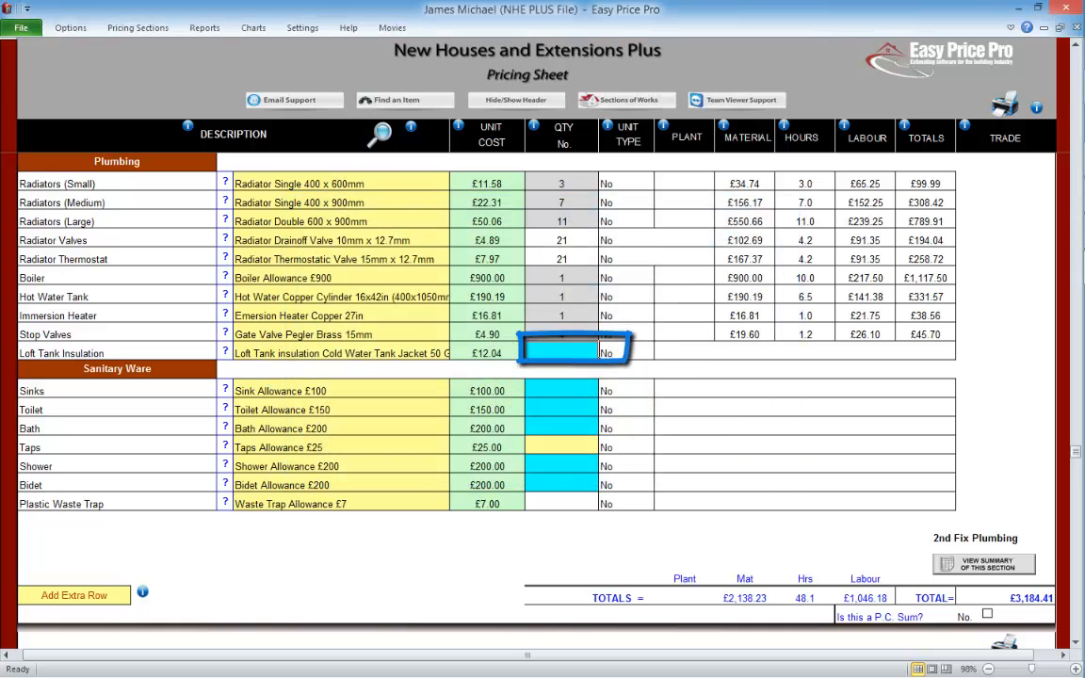
# Set the quantities to 2 for loft tank insulation, 5 sinks, 4 toilets and 1 bath.
pyautogui.write('2')
pyautogui.press('Up')
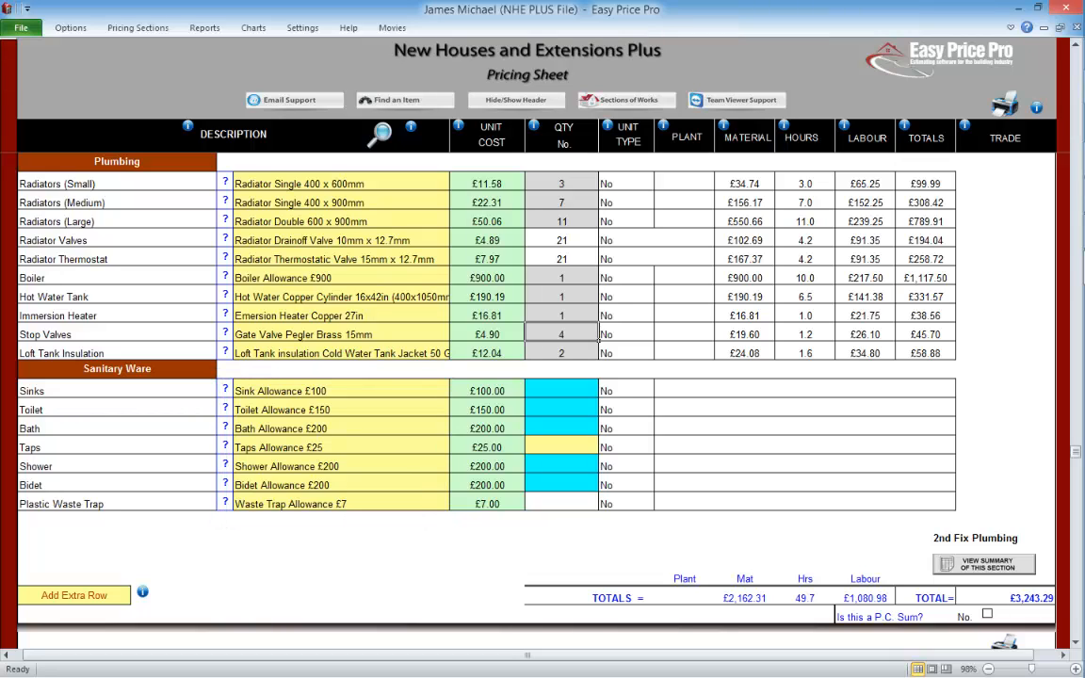
pyautogui.click(595, 392)
pyautogui.write('5')
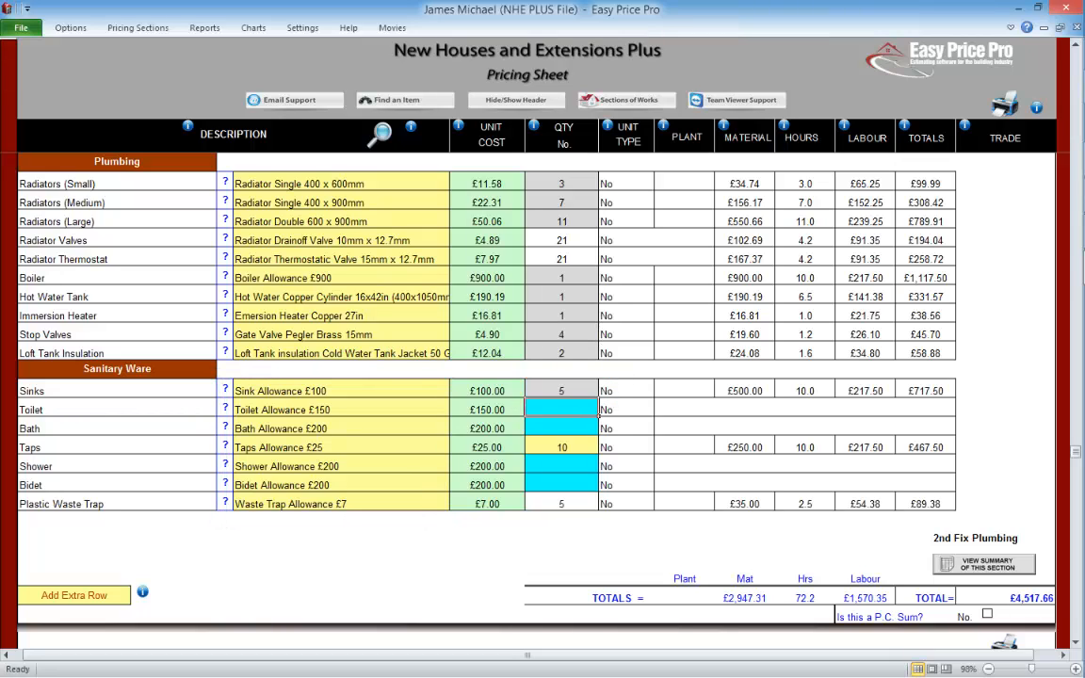
pyautogui.click(595, 411)
pyautogui.write('4')
pyautogui.click(595, 430)
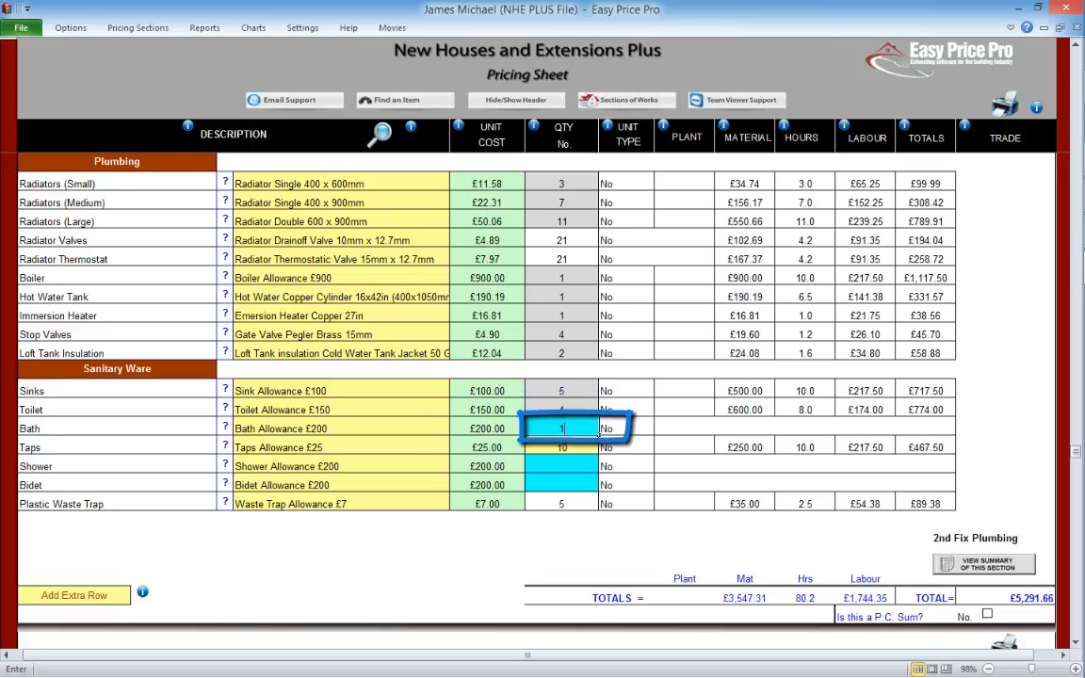
pyautogui.write('1')
pyautogui.click(597, 448)
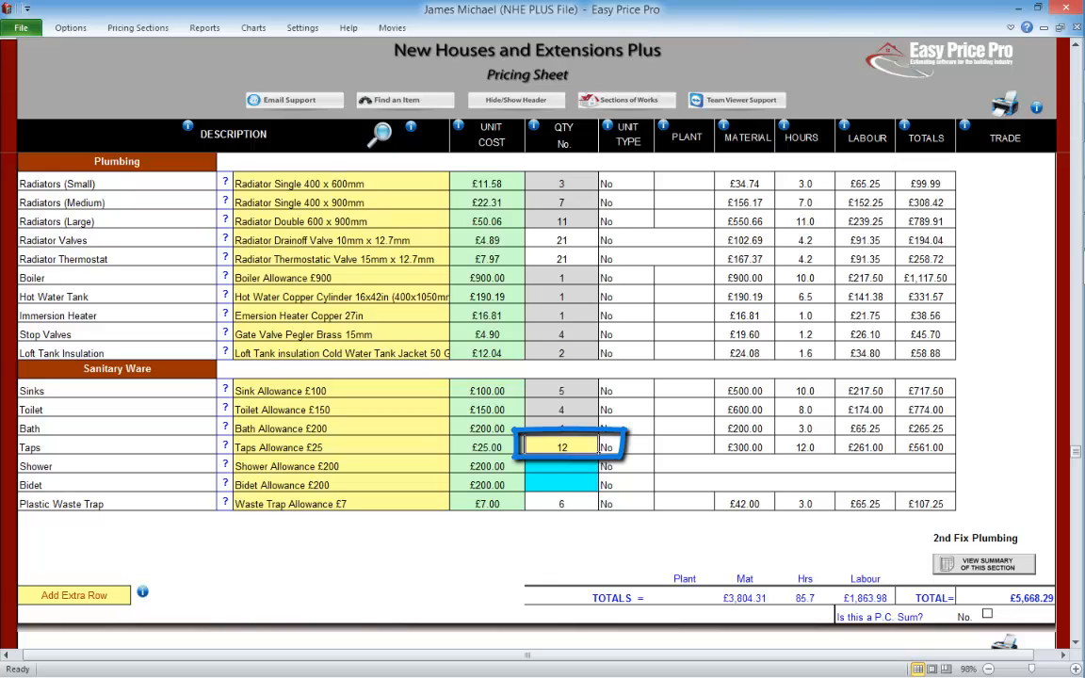
# Set the sanitary ware quantities to 2 showers and 1 bidet.
pyautogui.click(597, 467)
pyautogui.write('2')
pyautogui.click(598, 485)
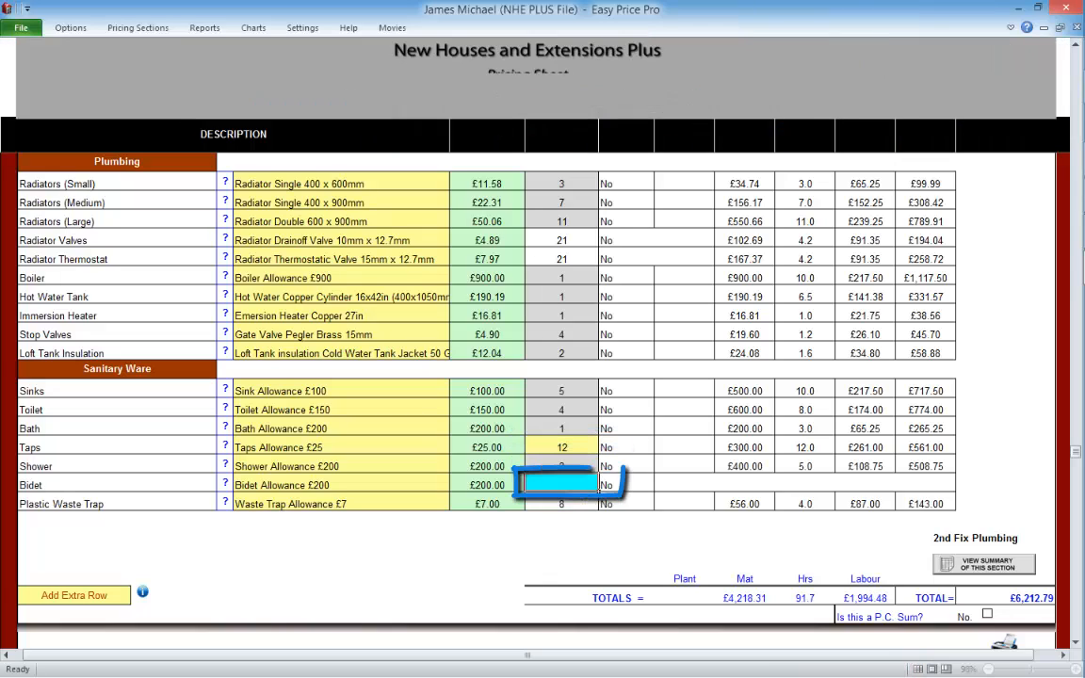
pyautogui.write('1')
pyautogui.click(598, 467)
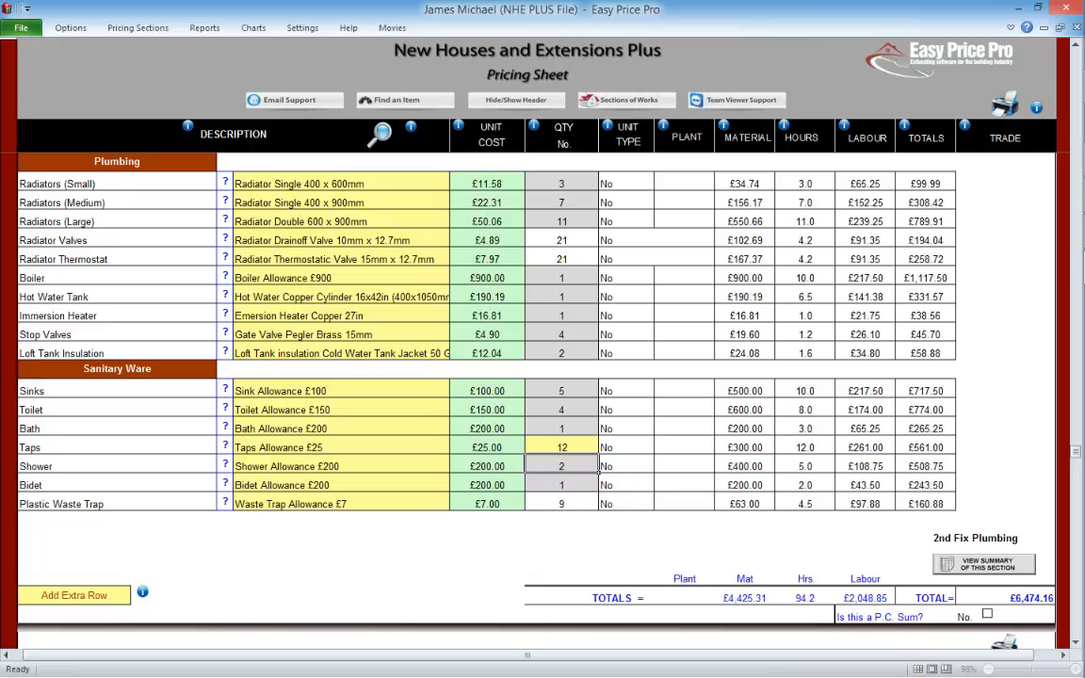
# View the illustration for the plastic waste trap item and close it.
pyautogui.click(225, 503)
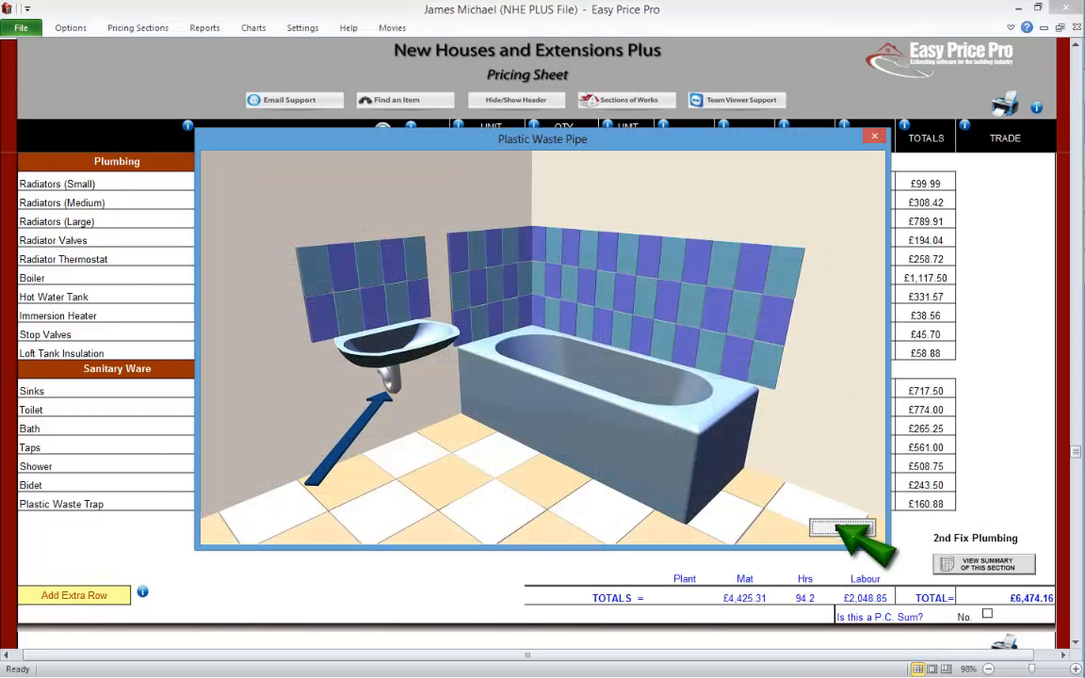
pyautogui.click(841, 526)
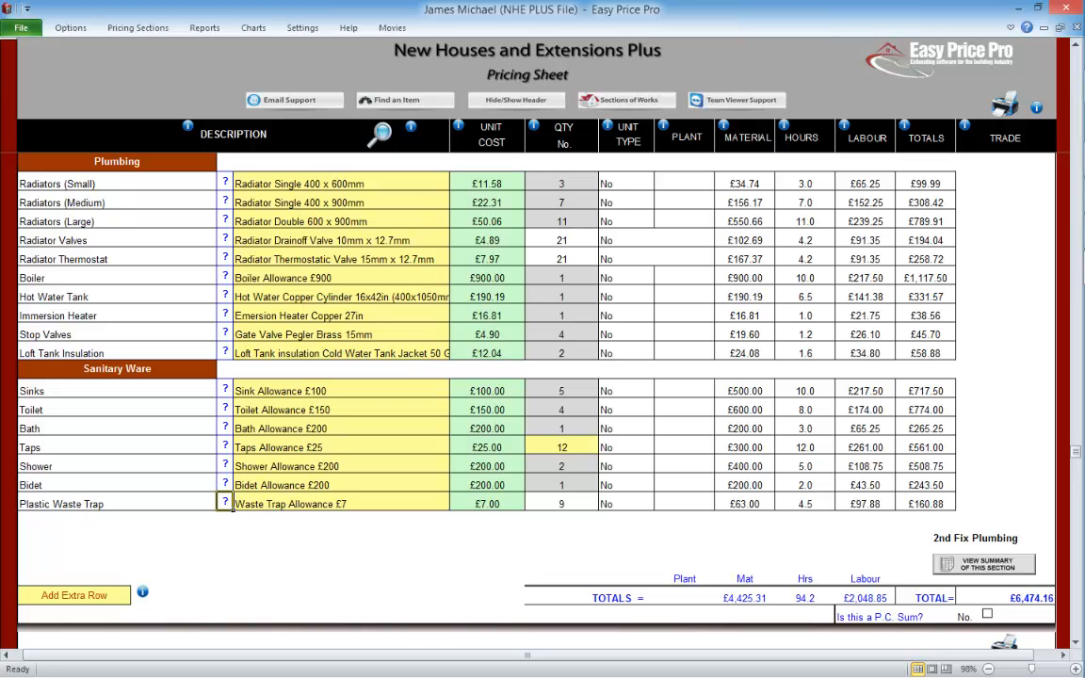
# Mark the 2nd Fix Plumbing section as a P.C. Sum, reading the PC Sums guide before accepting the notice.
pyautogui.click(987, 613)
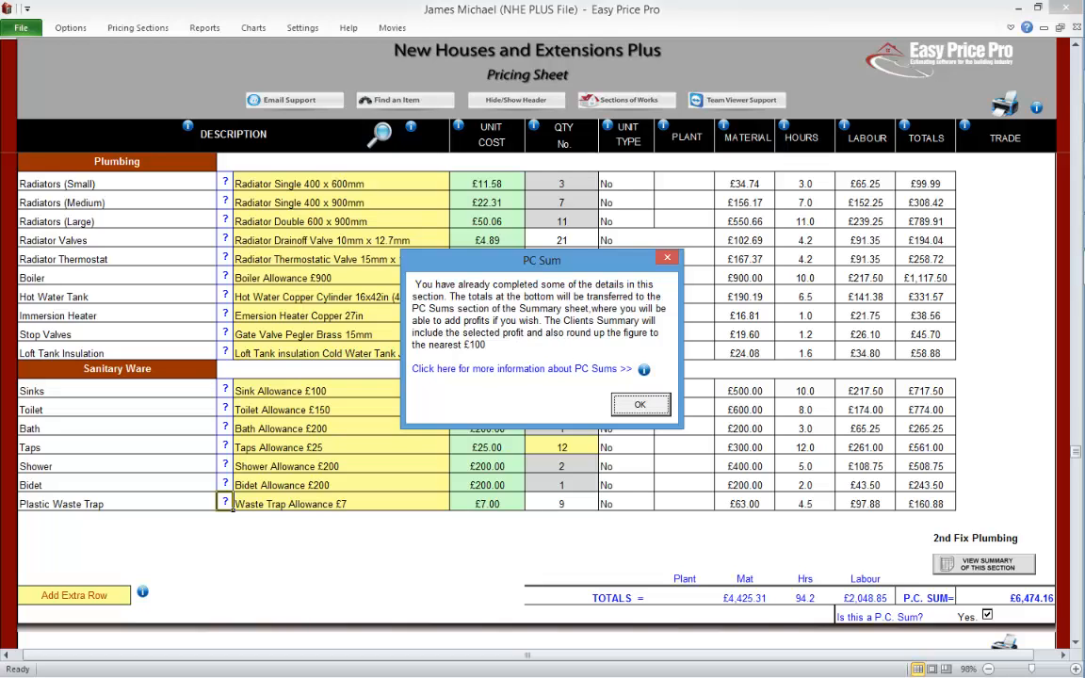
pyautogui.click(644, 370)
pyautogui.scroll(-15, 417, 372)
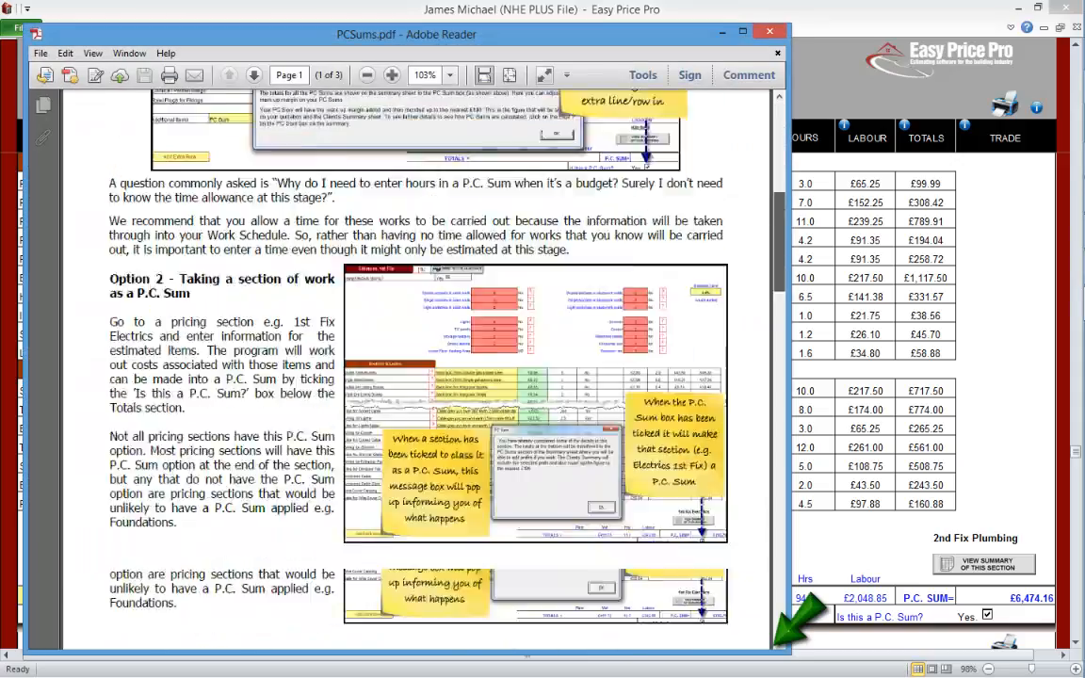
pyautogui.scroll(-10, 416, 372)
pyautogui.click(769, 31)
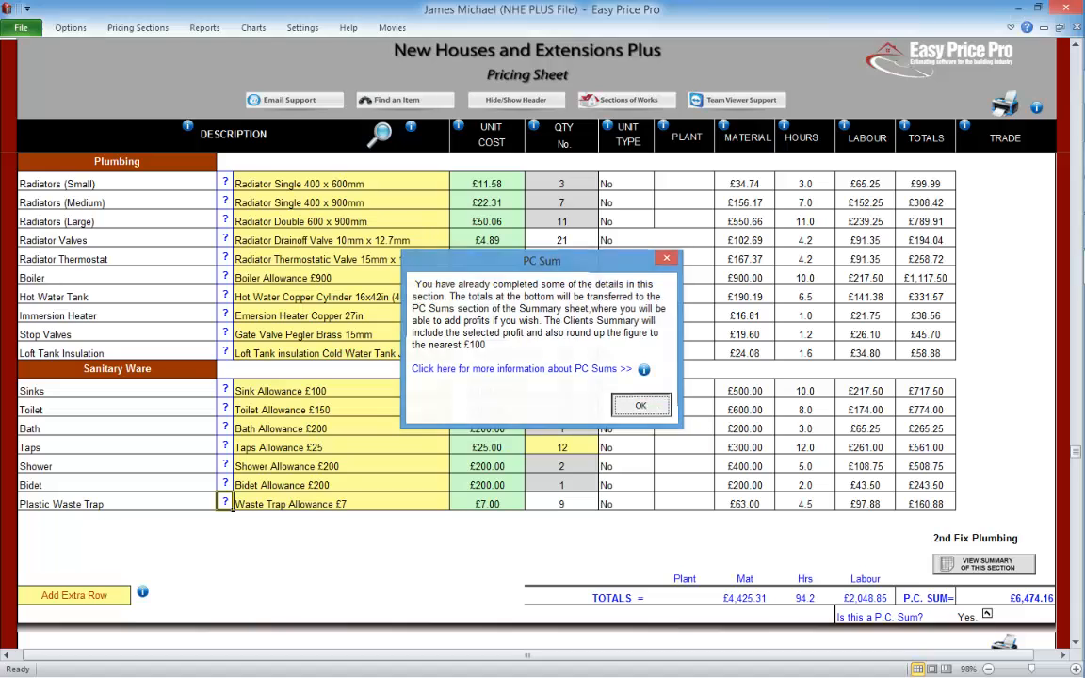
pyautogui.click(638, 404)
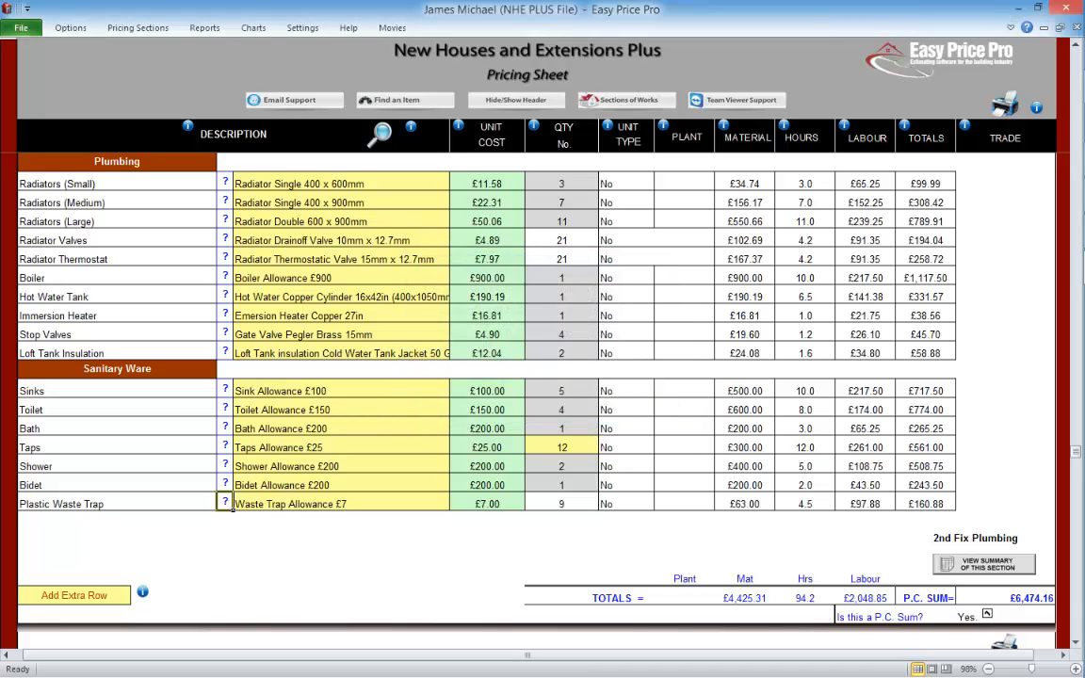
# View the 2nd Fix Plumbing entry on the summary page and return to its pricing section.
pyautogui.click(985, 563)
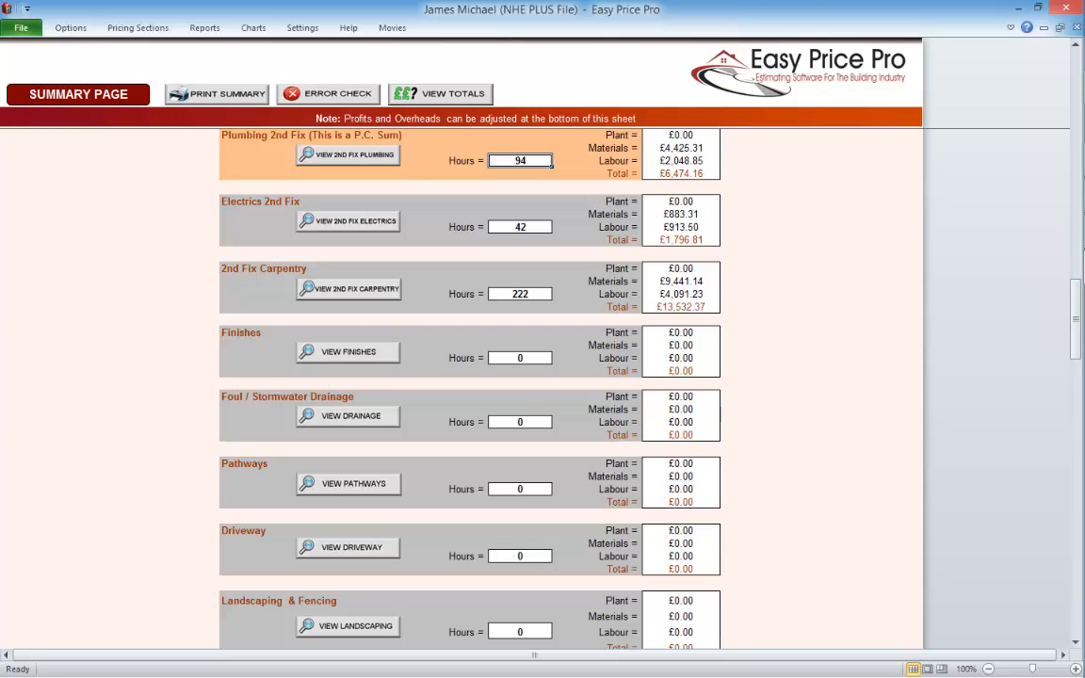
pyautogui.click(348, 156)
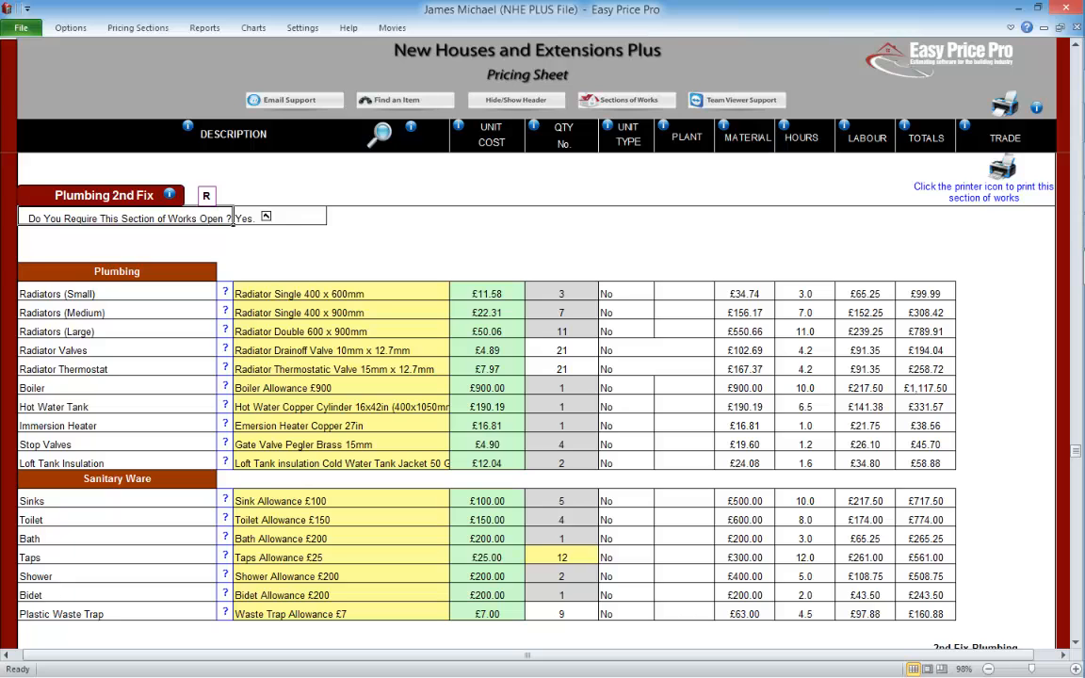
# Read the information about adding an extra row at the end of the Plumbing 2nd Fix section.
pyautogui.click(1076, 642)
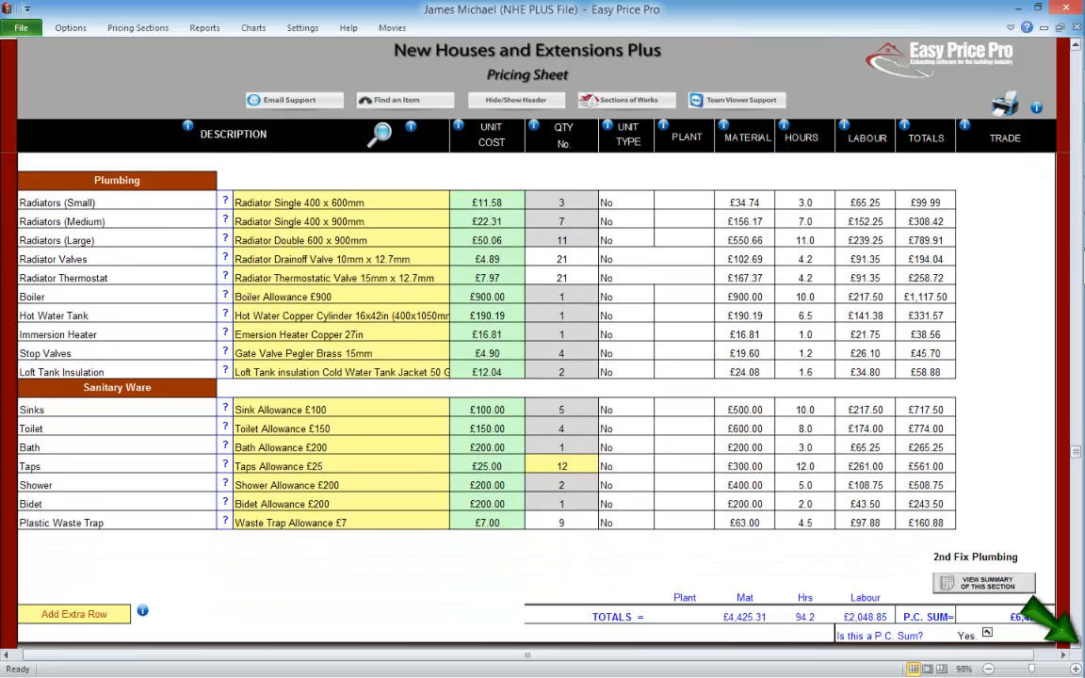
pyautogui.click(1076, 642)
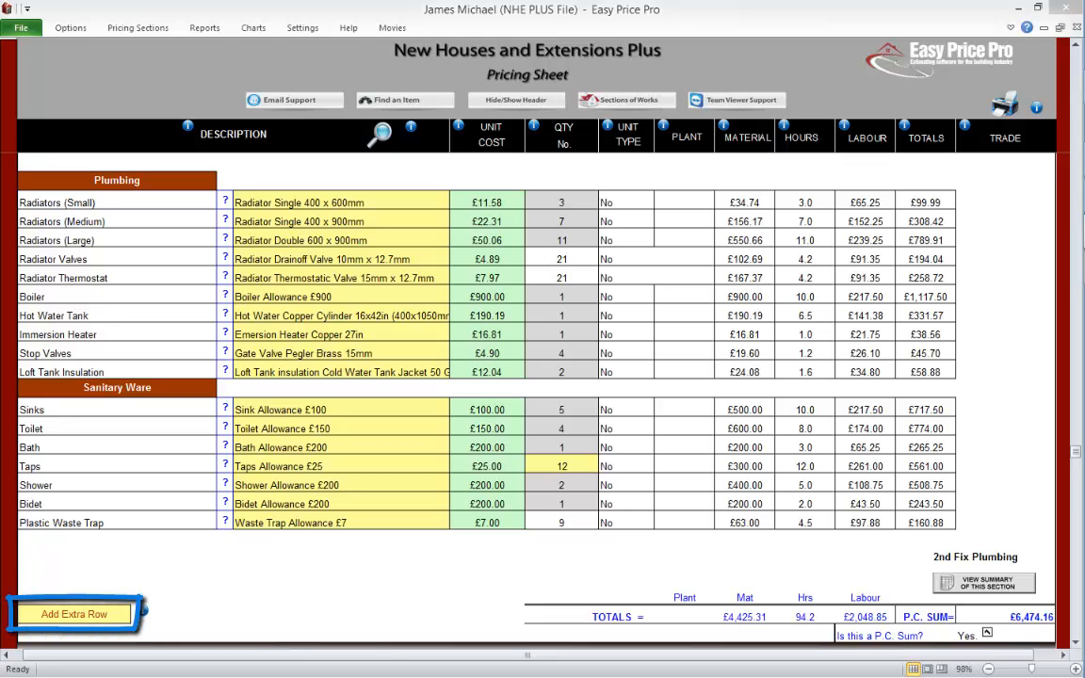
pyautogui.click(143, 611)
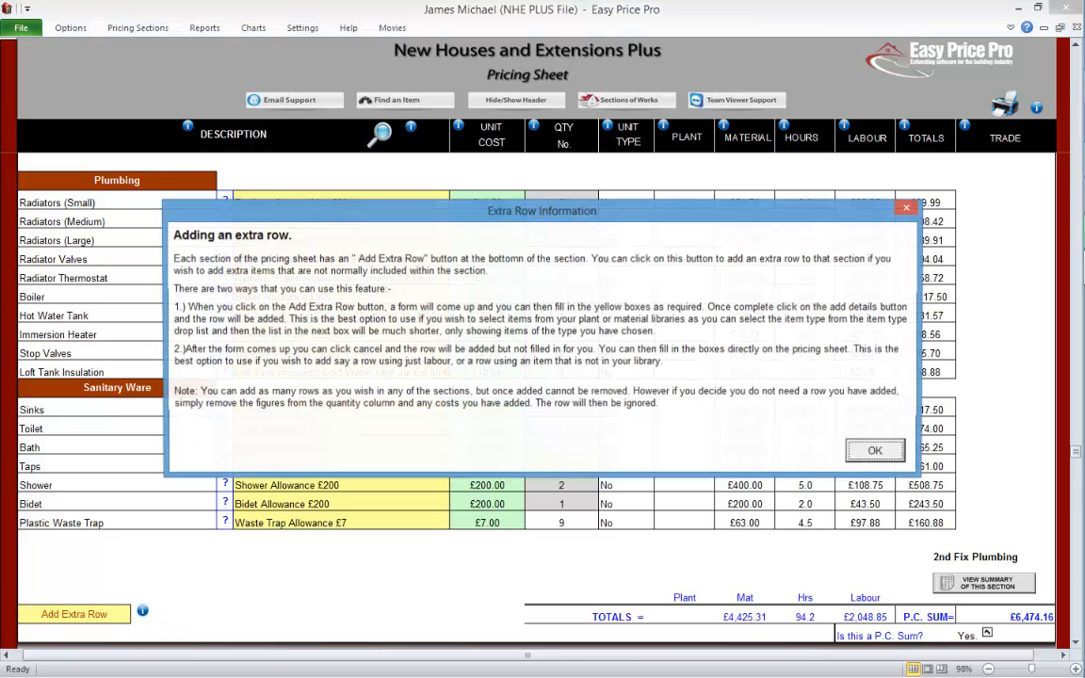
pyautogui.click(877, 451)
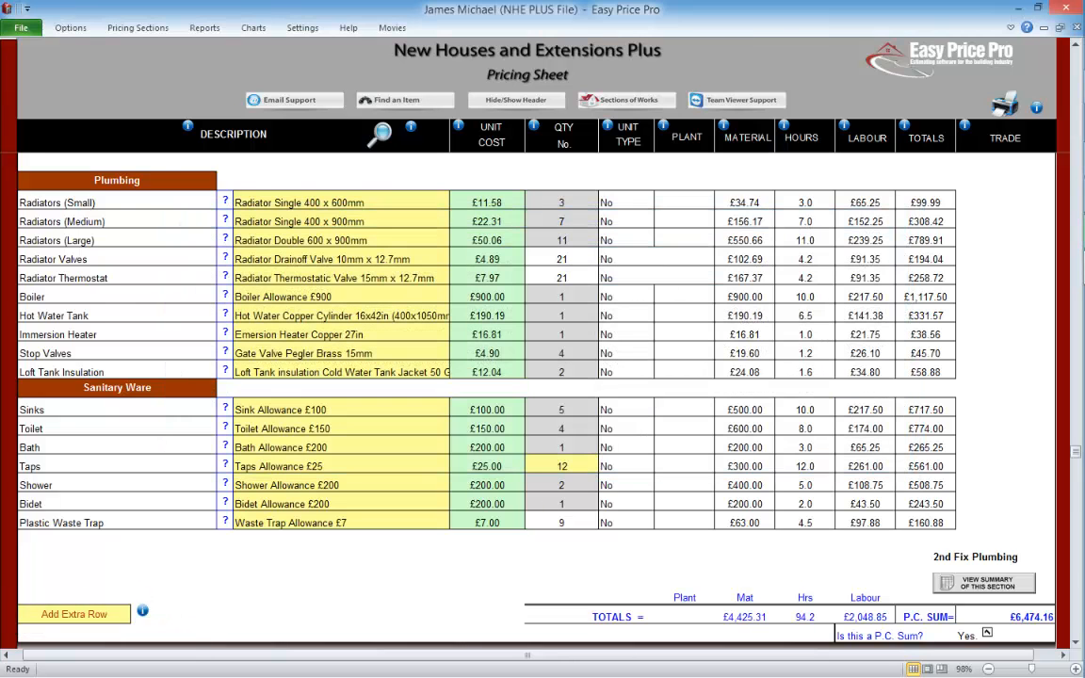